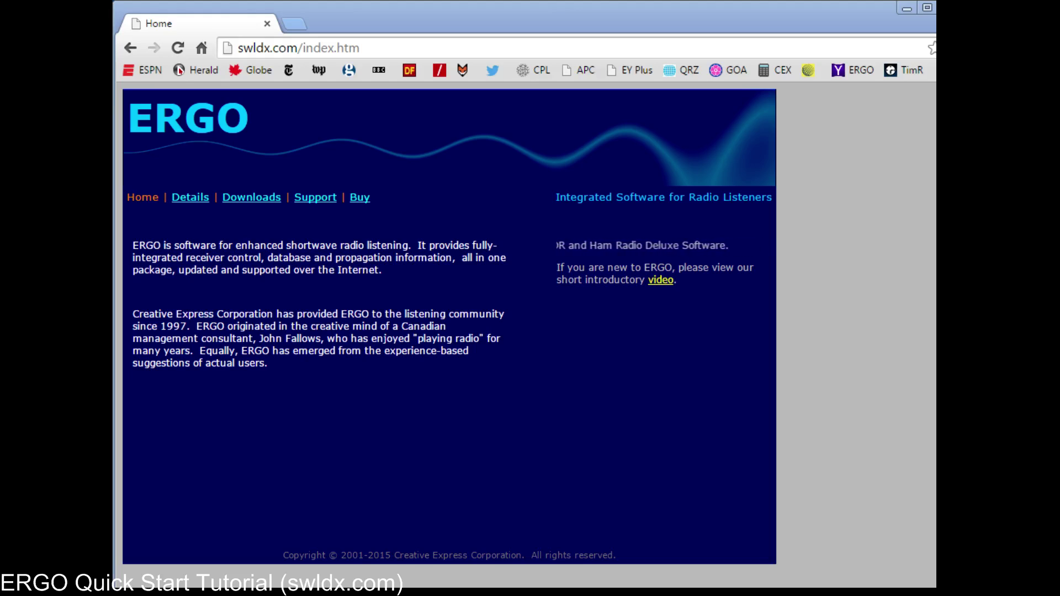
Step: Go to the ERGO Details page on swldx.com, listing key features and supported receivers
click(186, 199)
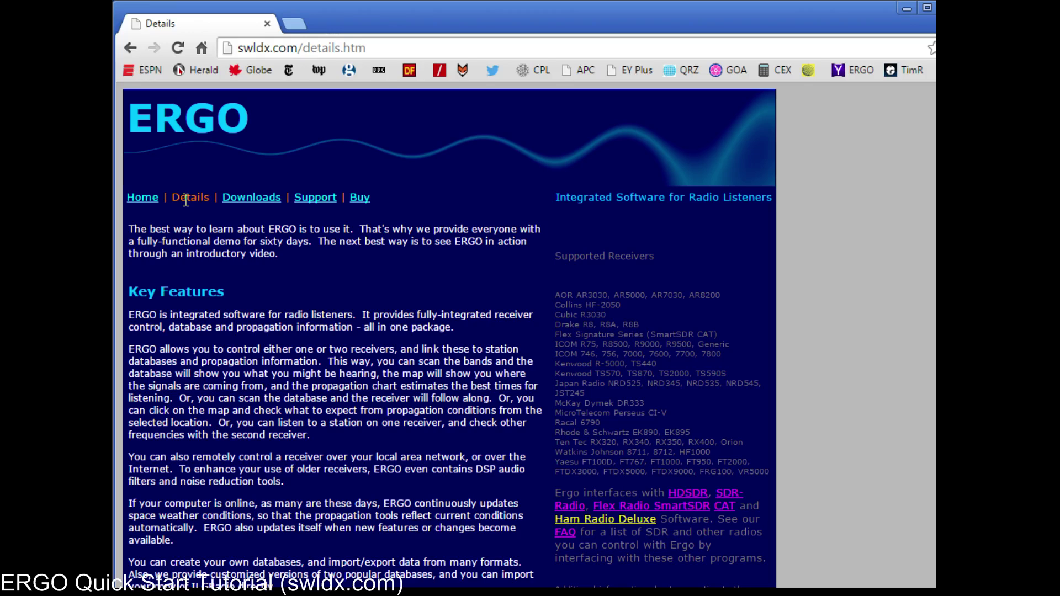
Step: Visit the Downloads page of the swldx.com ERGO site
click(247, 198)
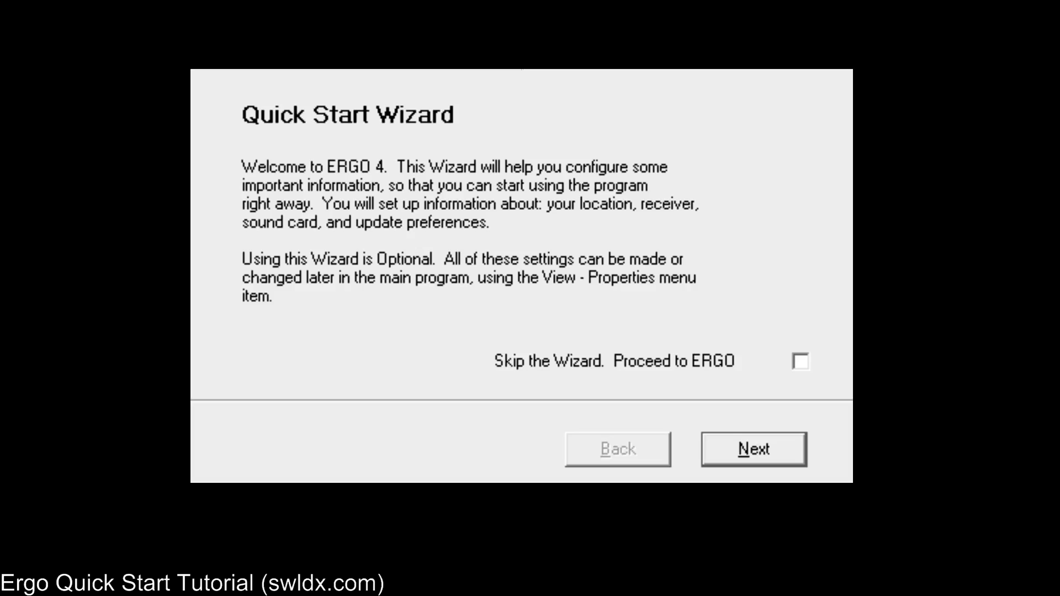
Step: Move the Quick Start Wizard past its welcome page to the location page
click(800, 461)
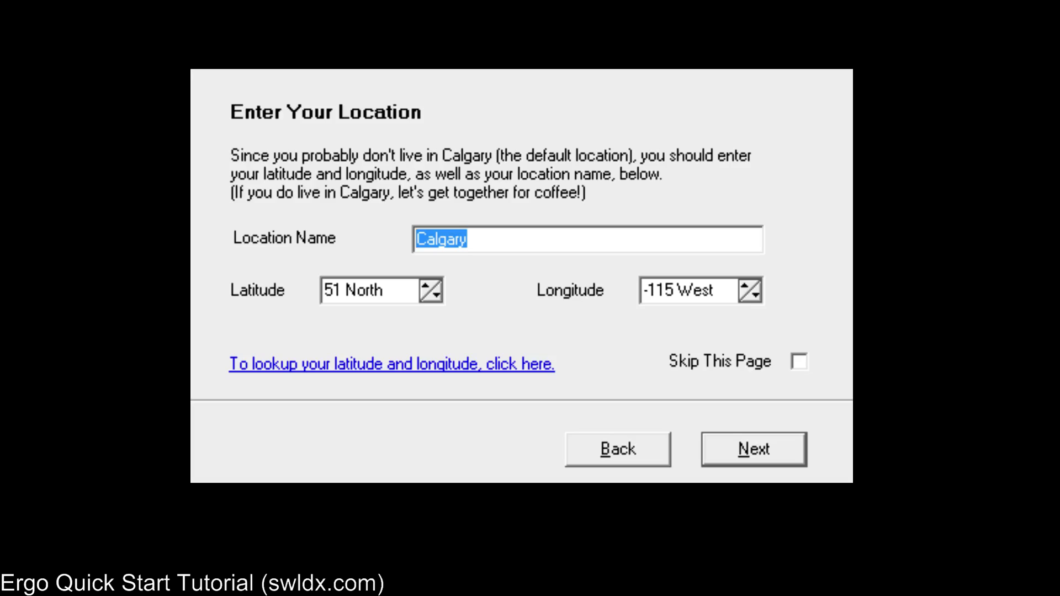
Step: Keep Calgary as location, enable program update checks, and enter an e-mail address as FTP password
click(787, 454)
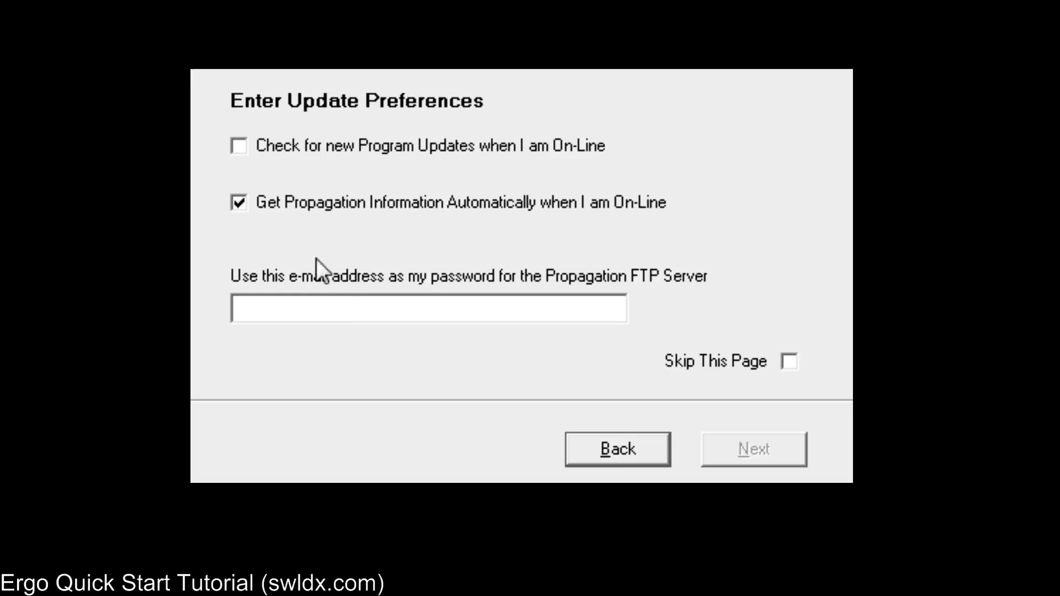
click(240, 151)
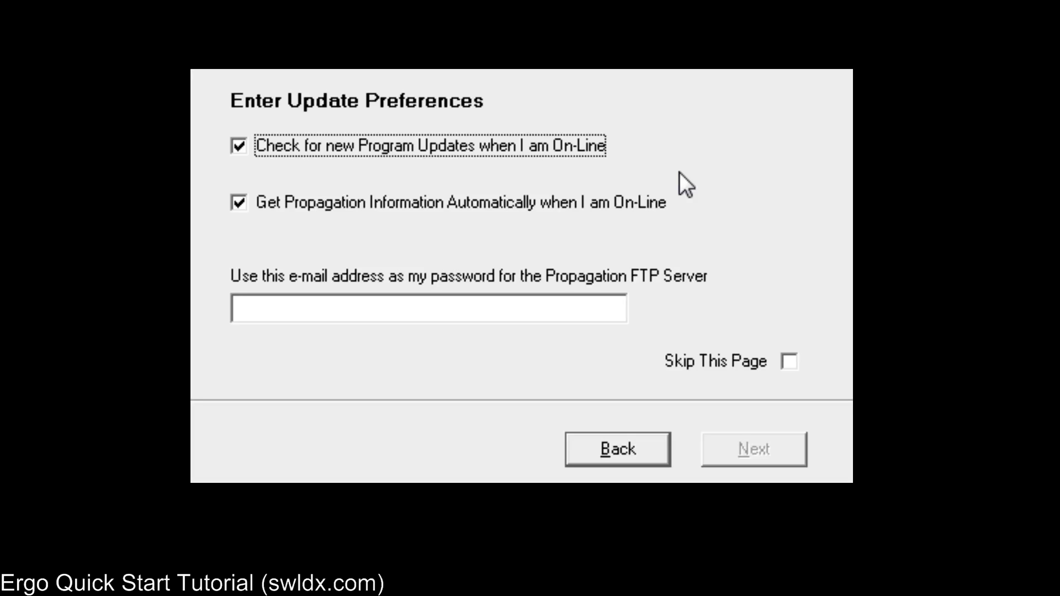
click(279, 315)
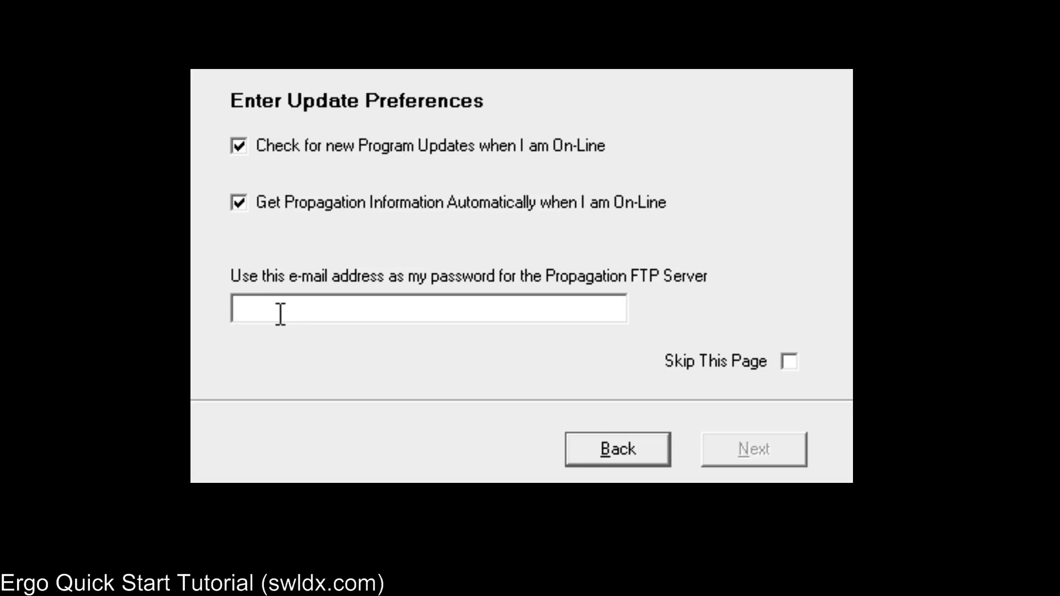
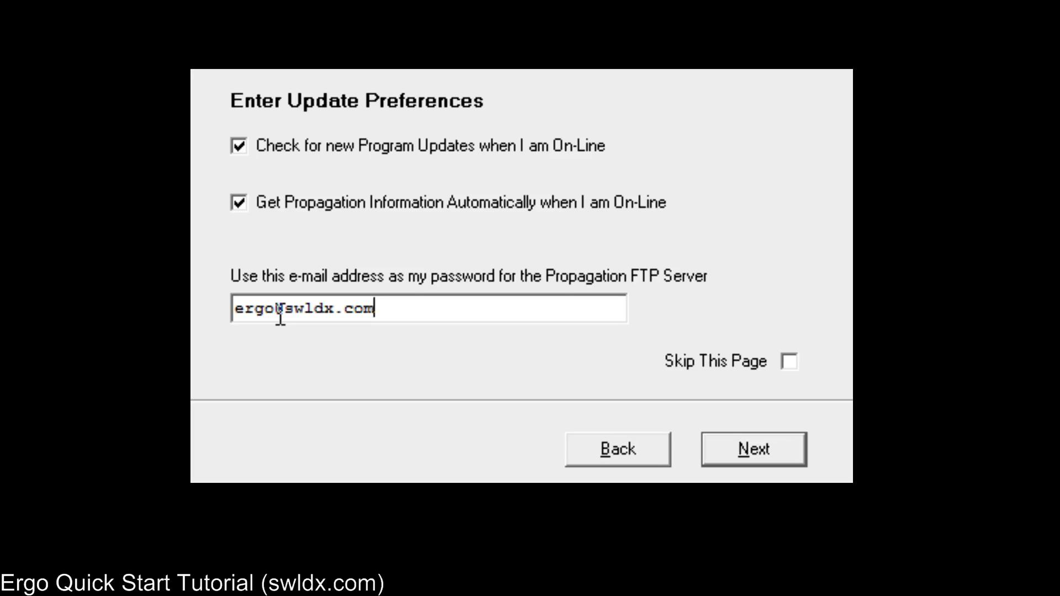
click(725, 439)
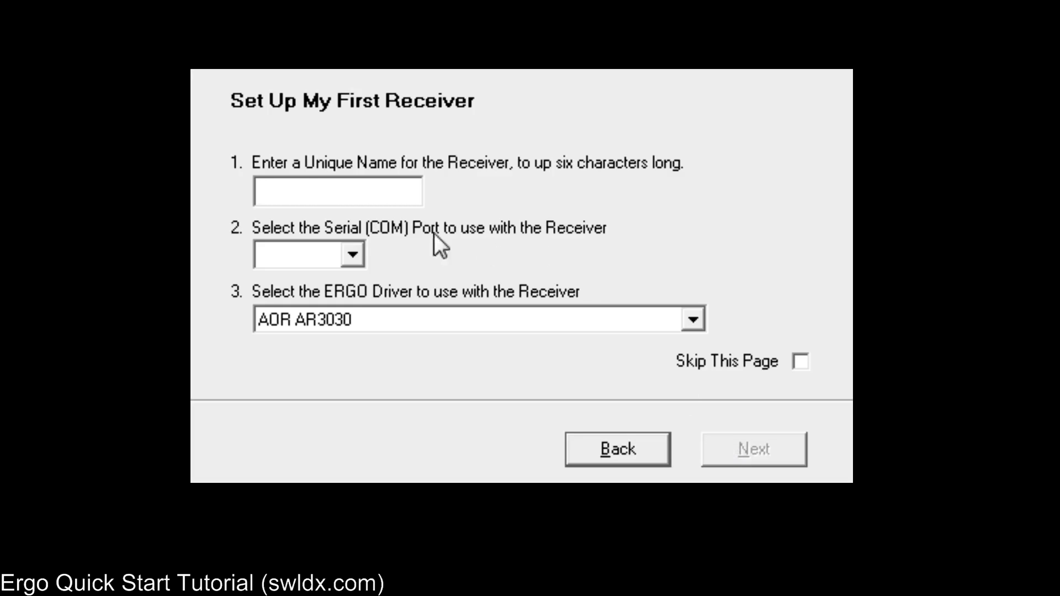
text(I)
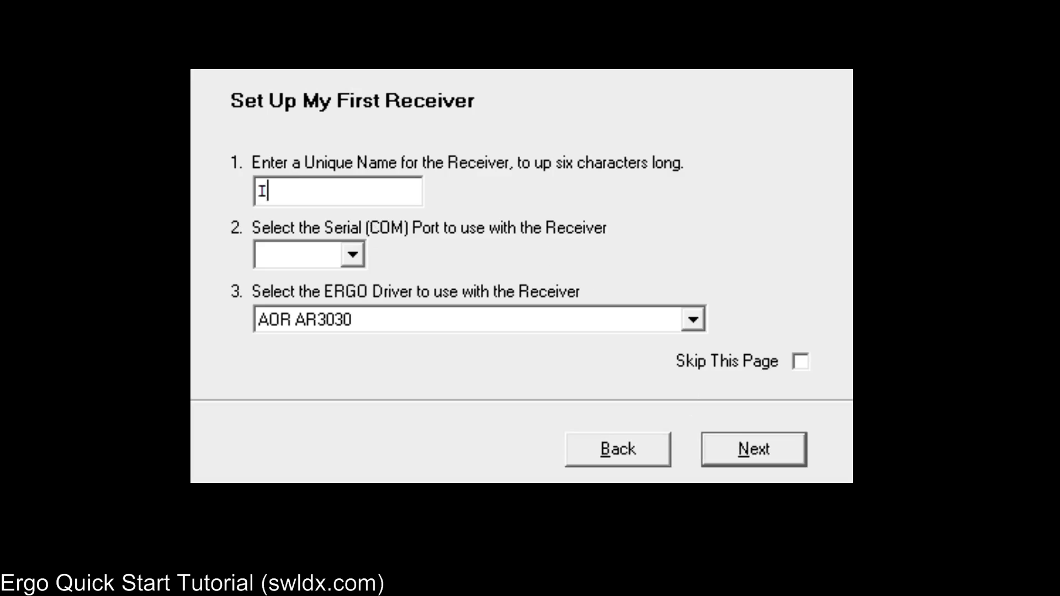
text(com)
click(352, 255)
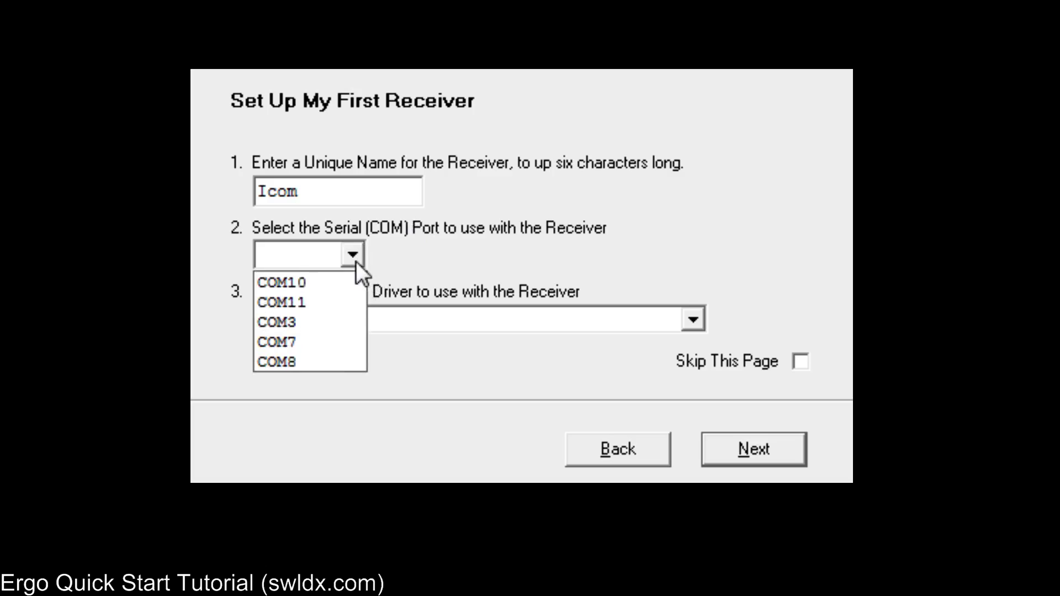
click(328, 359)
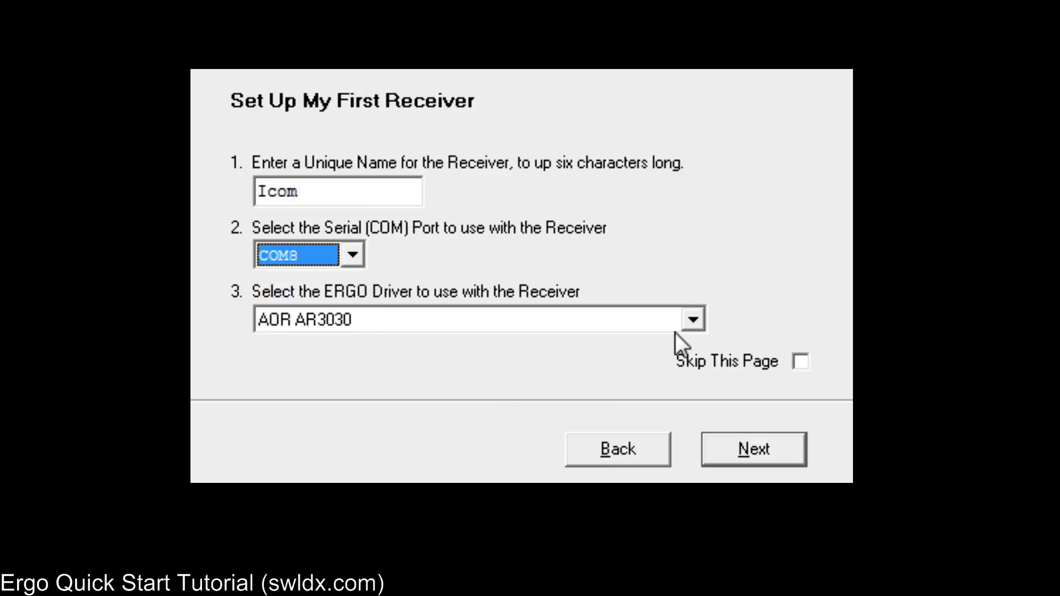
click(693, 320)
drag(690, 370, 693, 395)
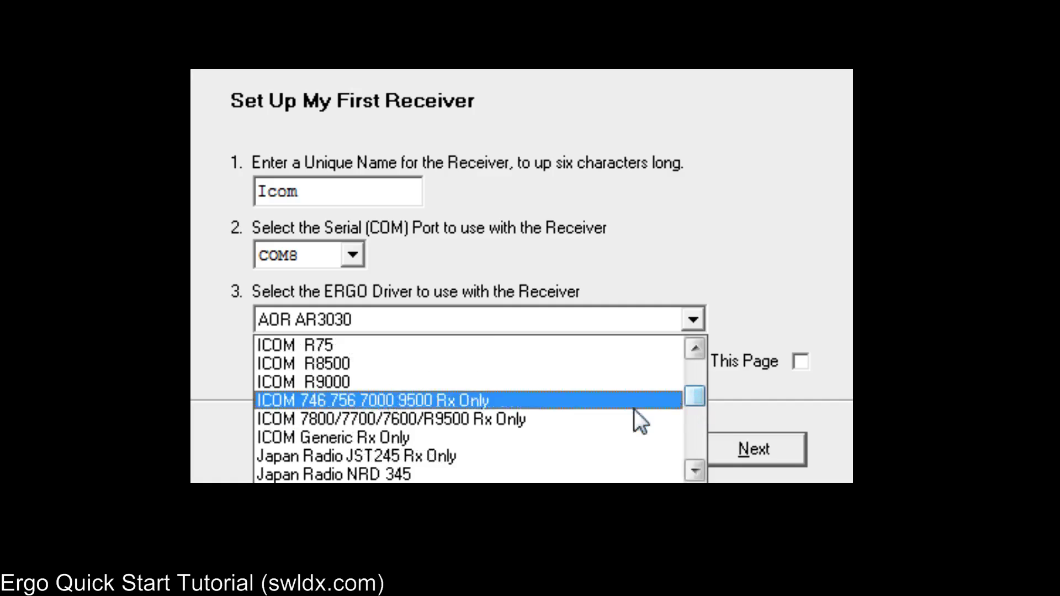
click(432, 400)
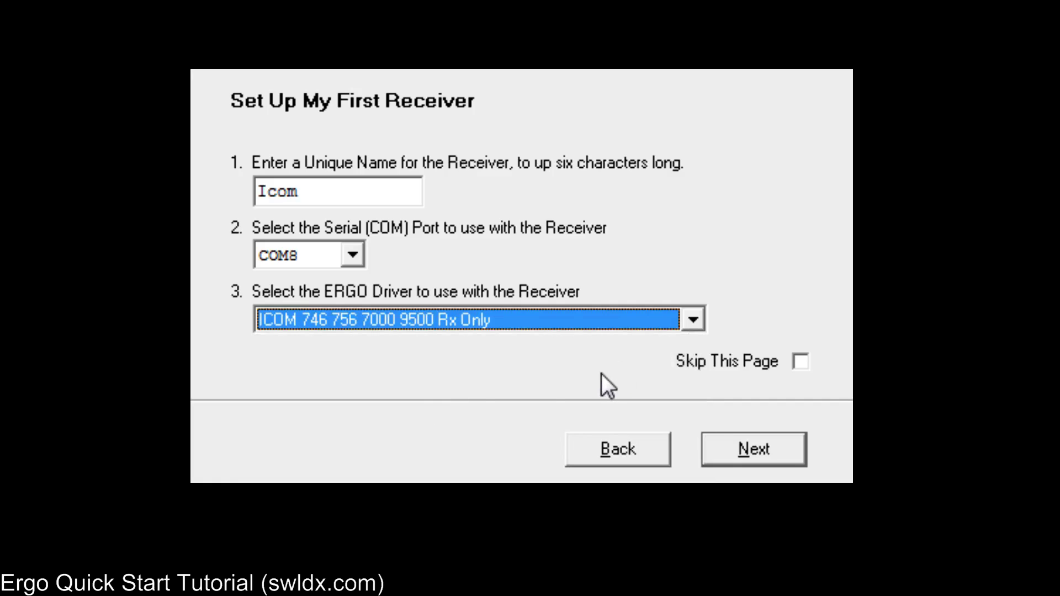
click(759, 440)
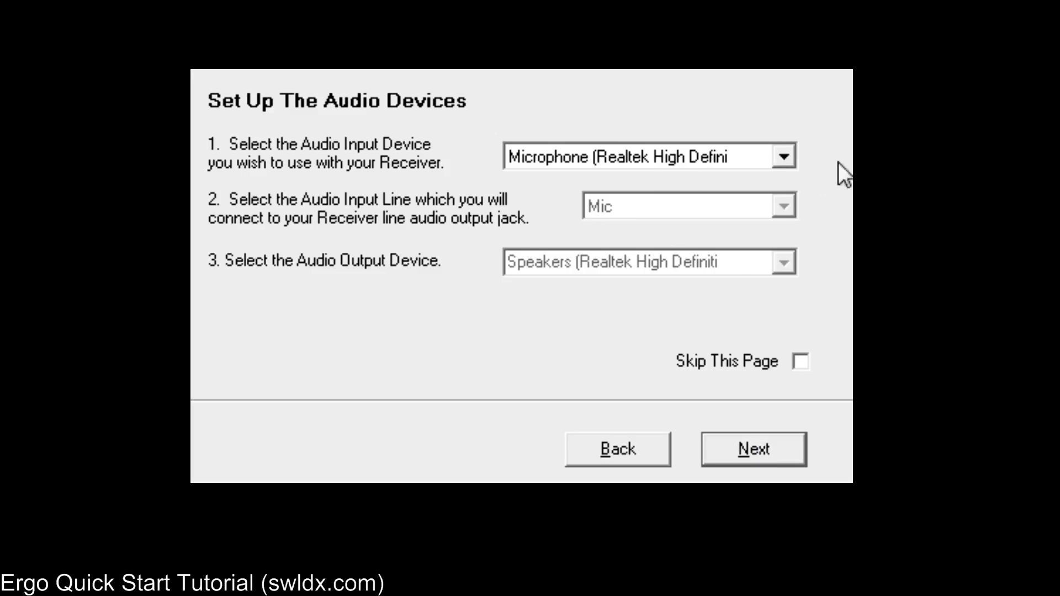
Step: Keep the Realtek microphone as the audio input and reach the wizard's completion page
click(784, 157)
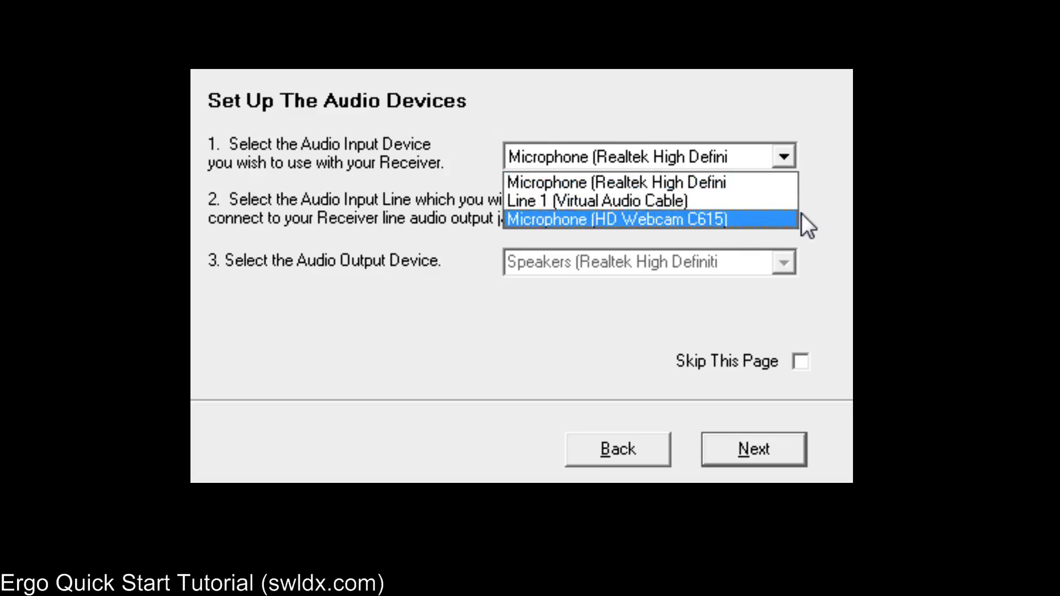
click(779, 85)
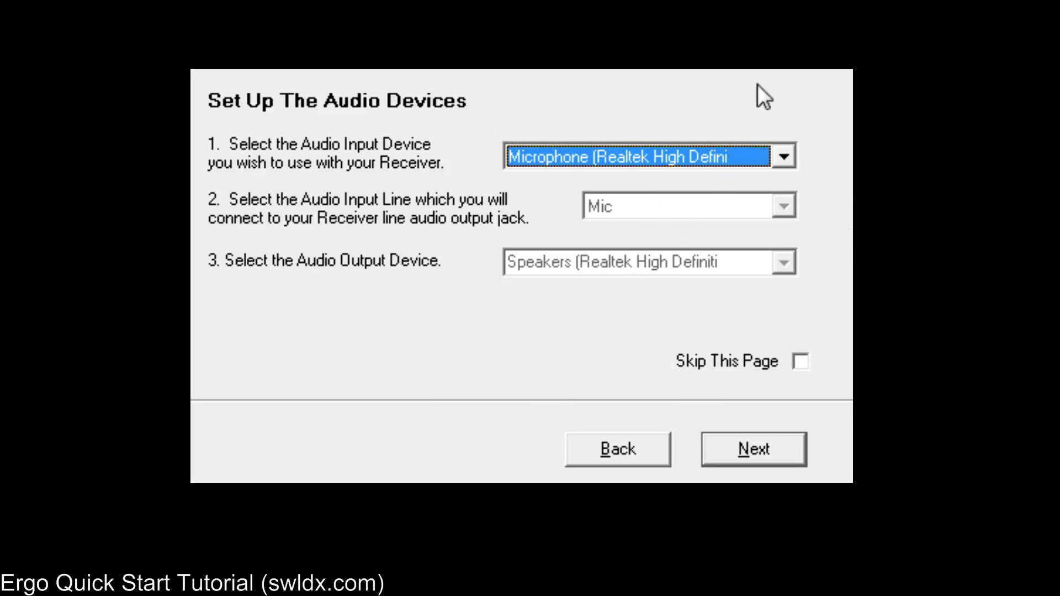
click(761, 447)
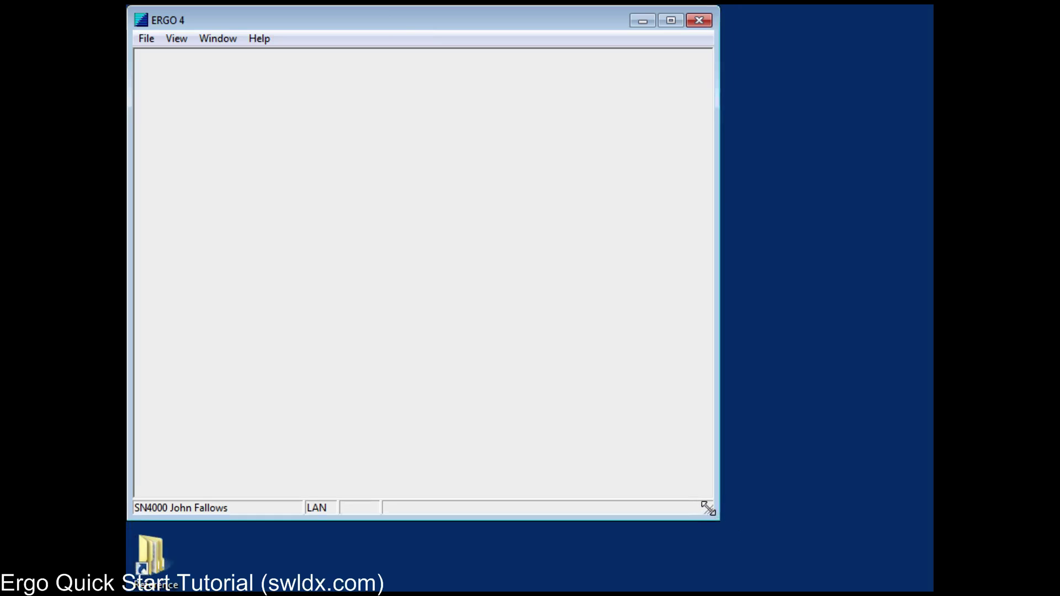
Step: Enlarge the ERGO 4 main window and show the list of viewable windows
drag(706, 510, 923, 592)
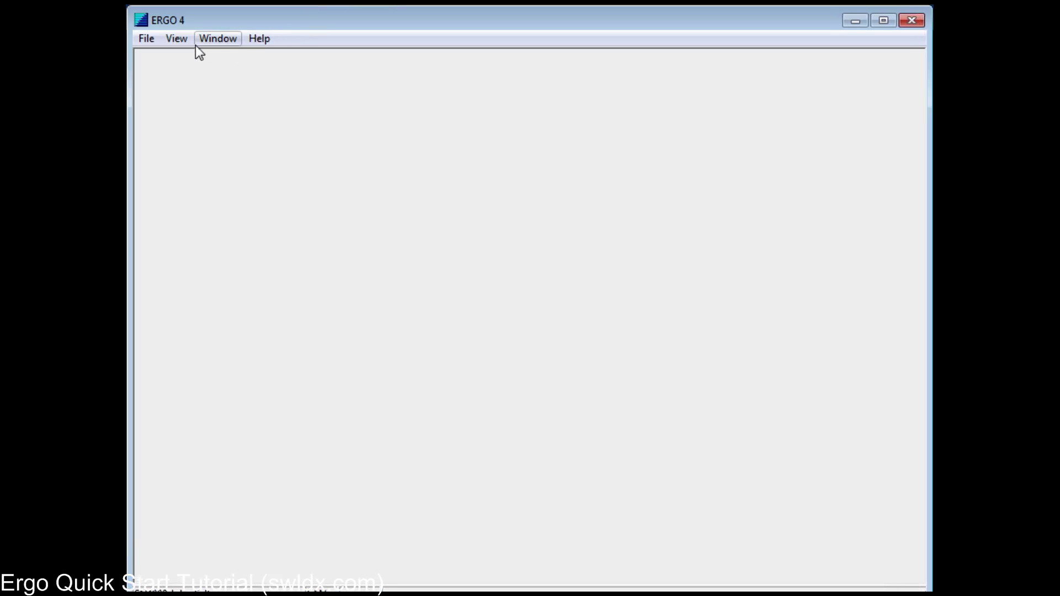
click(176, 39)
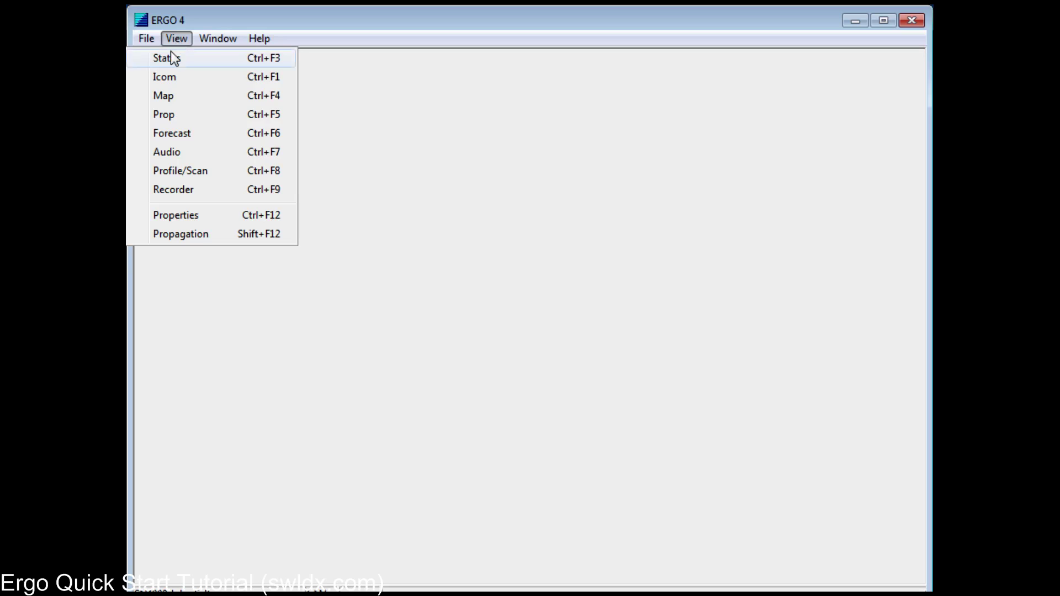
Step: Show the Status window and dock it as a bar along the top of the main window
click(170, 51)
drag(845, 343, 570, 277)
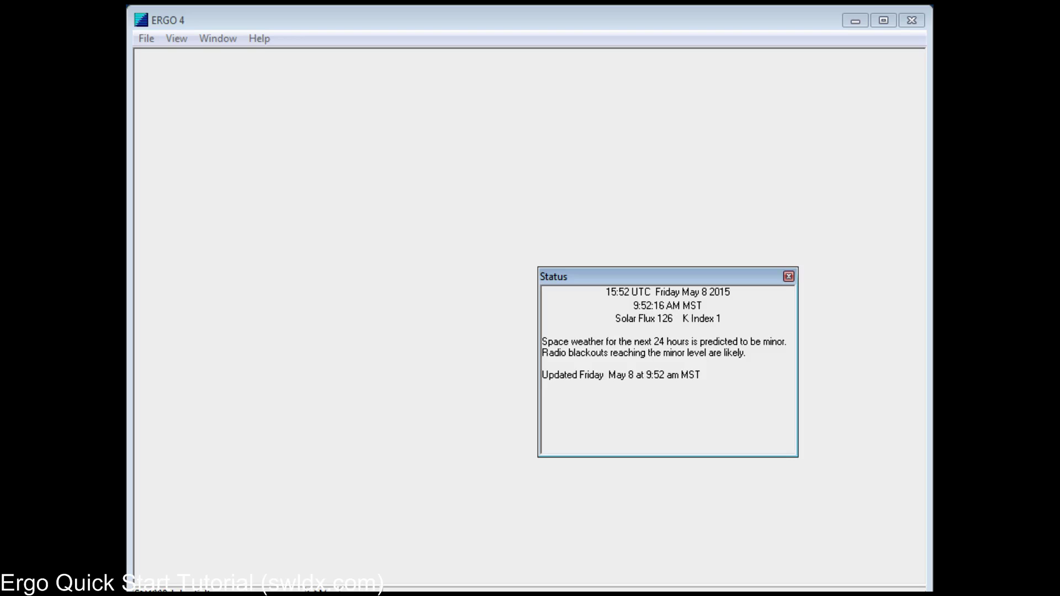
drag(607, 276, 141, 64)
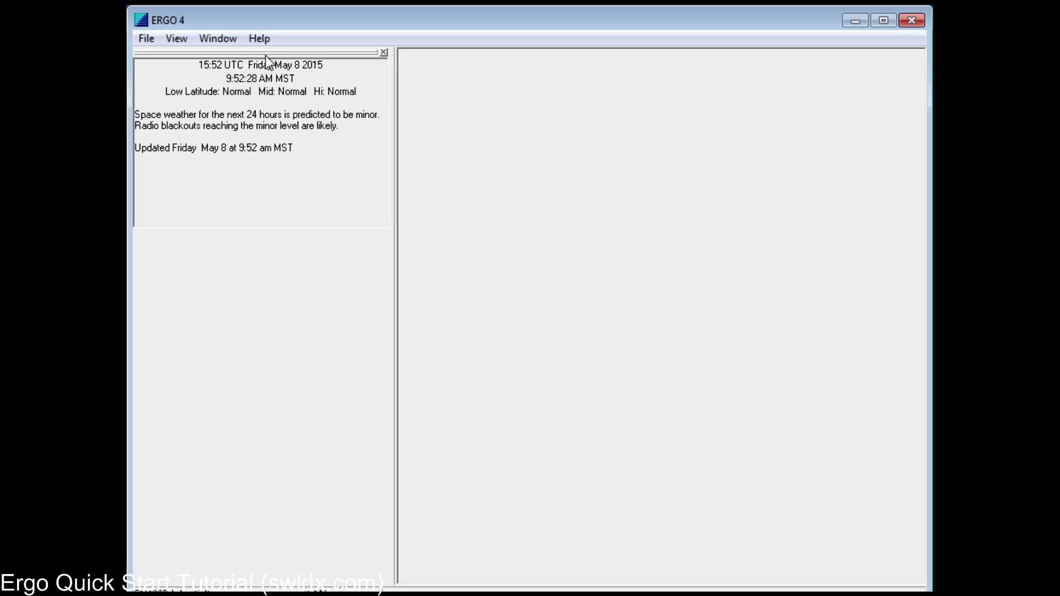
drag(266, 55, 132, 68)
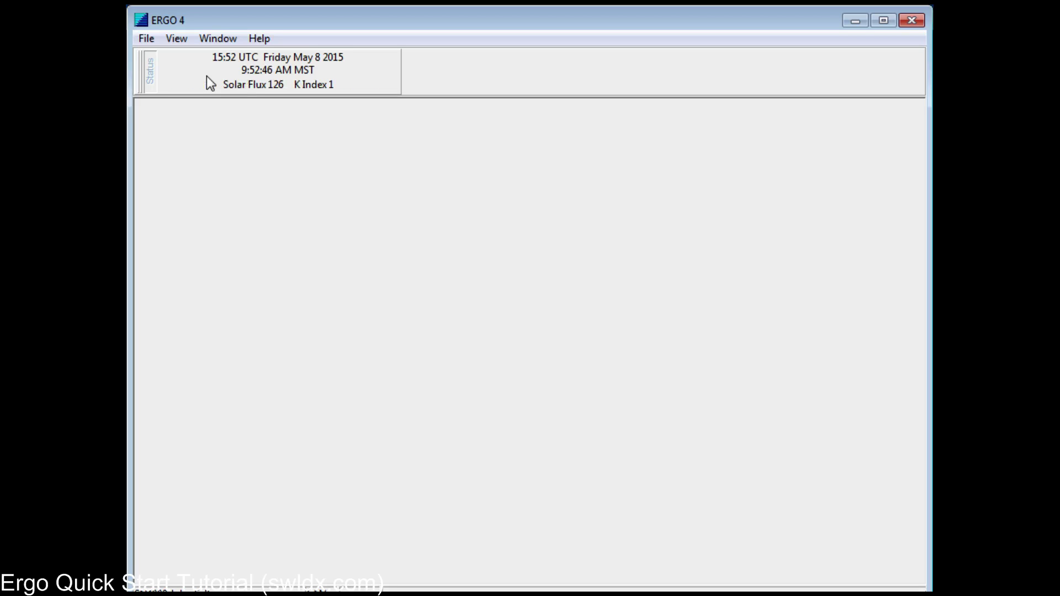
Step: Open the EIBI_A15 database from the EIBIA15 folder and enlarge its grid window
click(147, 38)
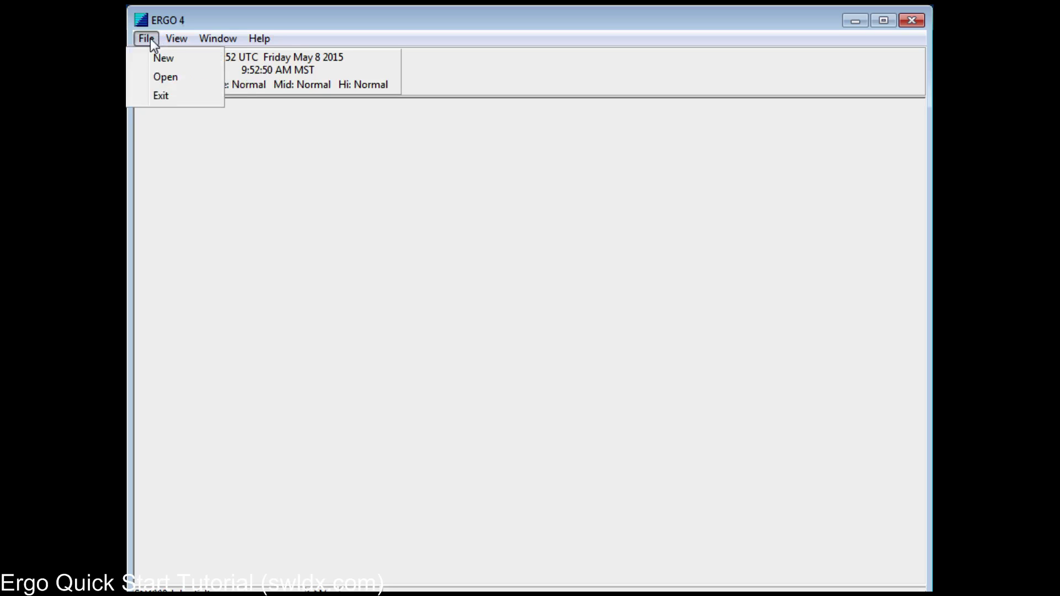
click(161, 78)
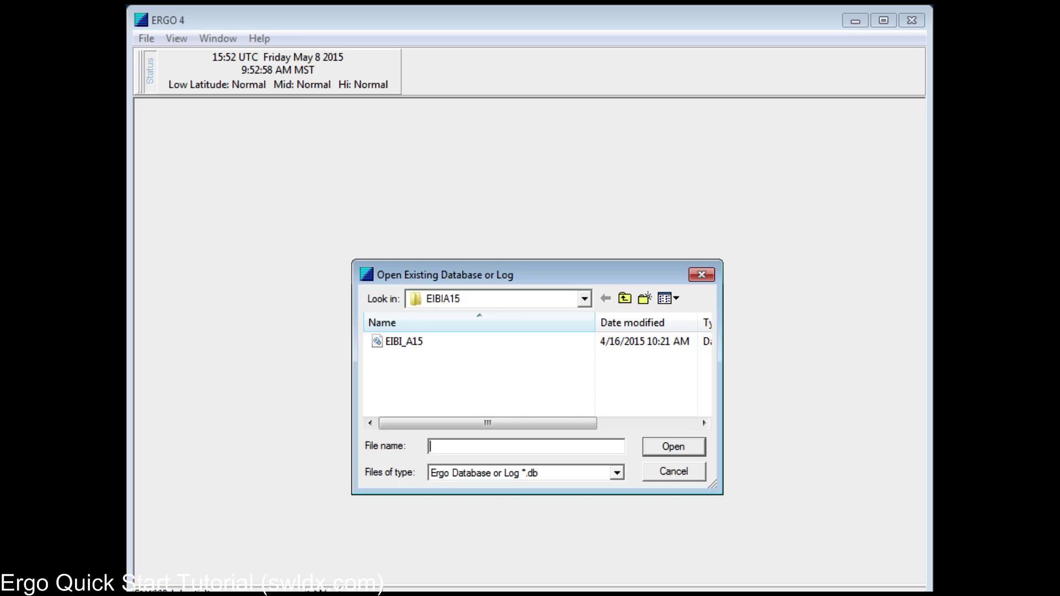
click(584, 299)
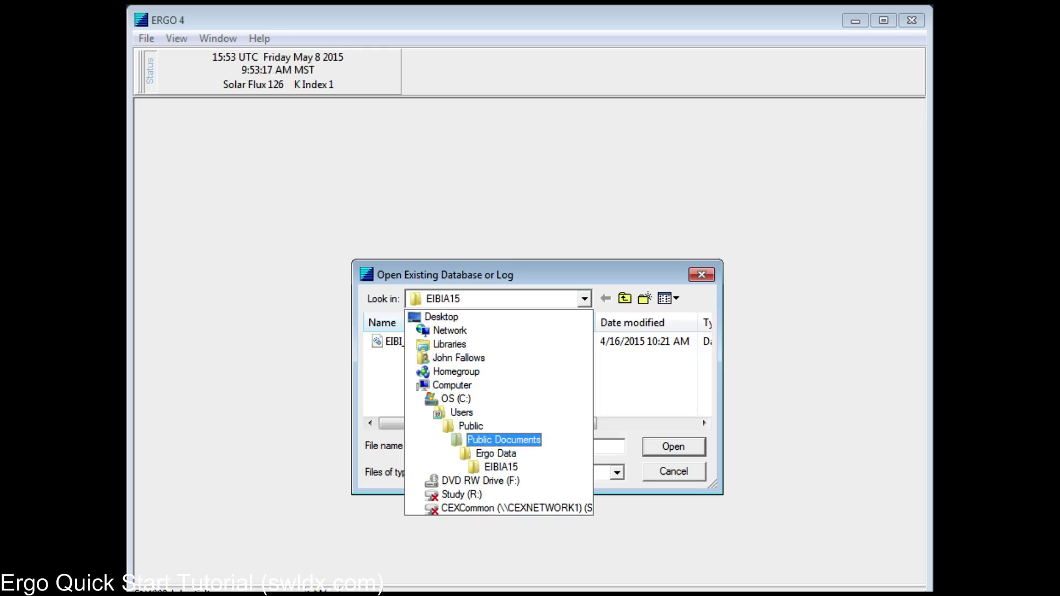
key(Escape)
click(404, 341)
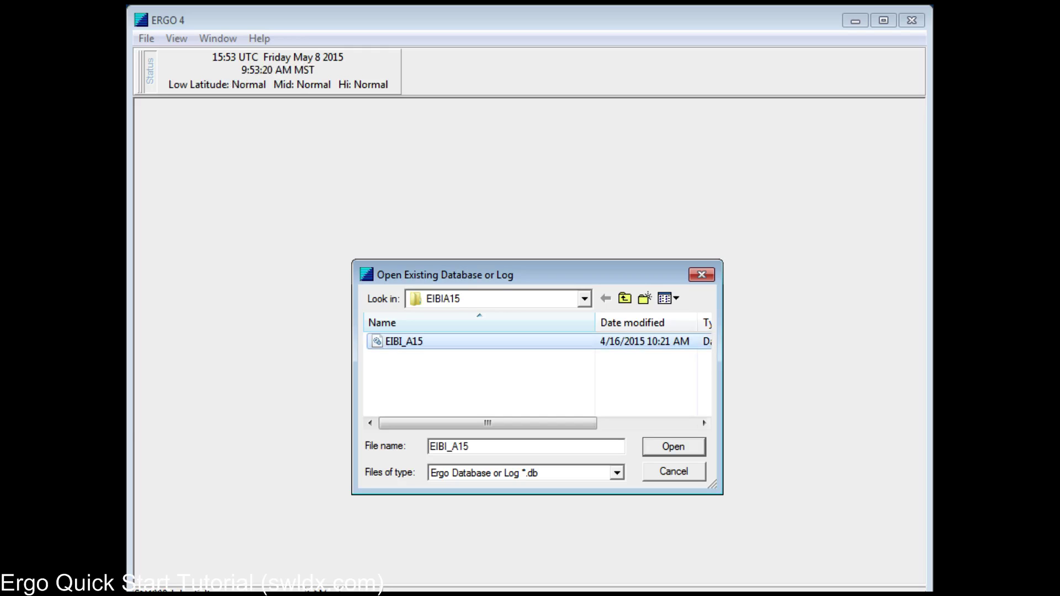
click(675, 445)
drag(766, 421, 919, 580)
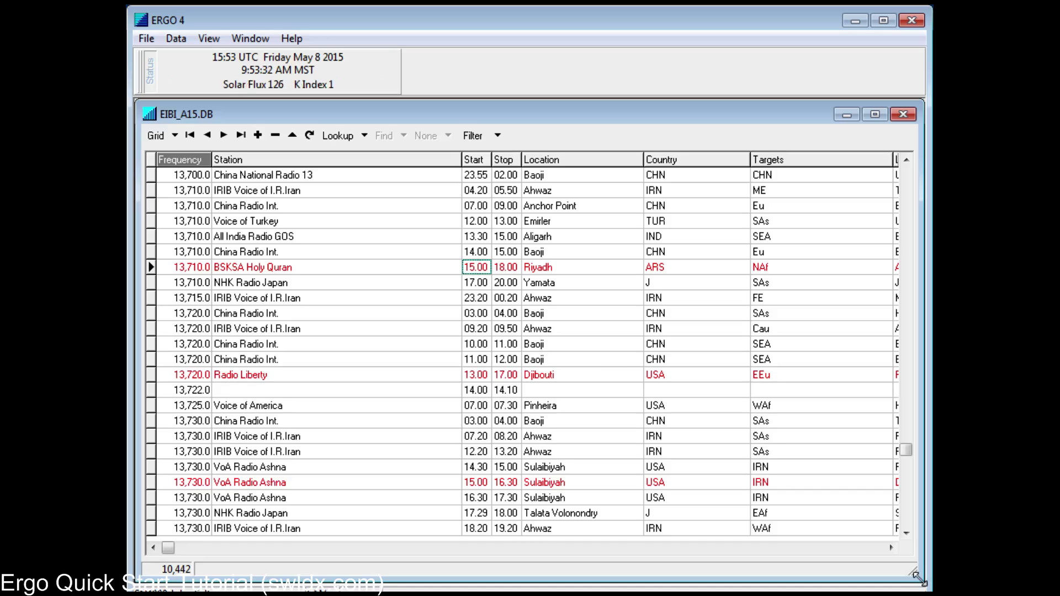
Step: Bring up the View menu listing the Status, Icom, Map and Prop windows
click(208, 38)
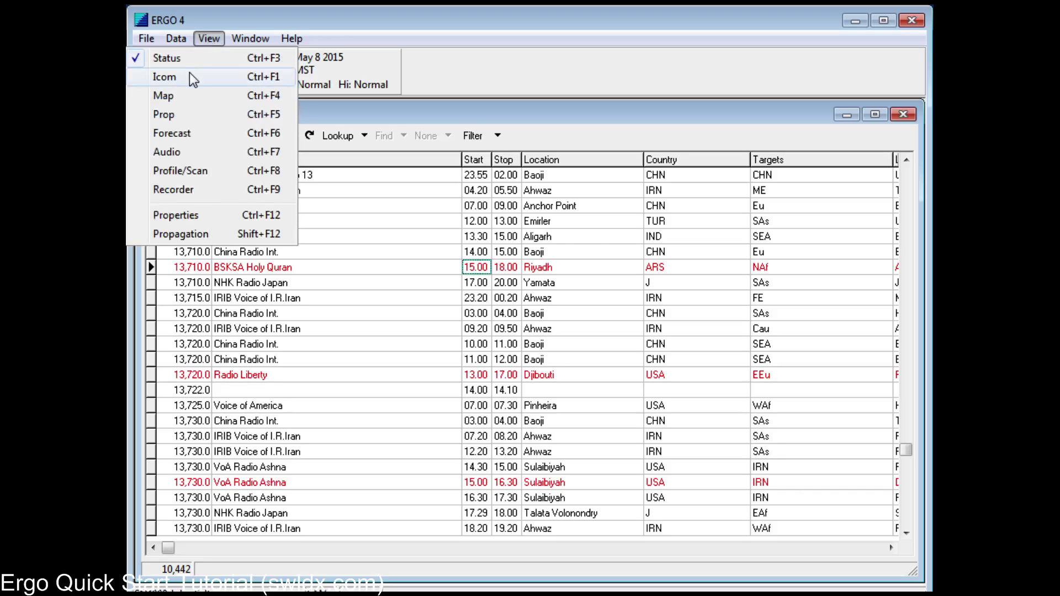
Step: Open the Icom receiver control for the 756PROII model, tuned to 15,245.000 AM
click(190, 73)
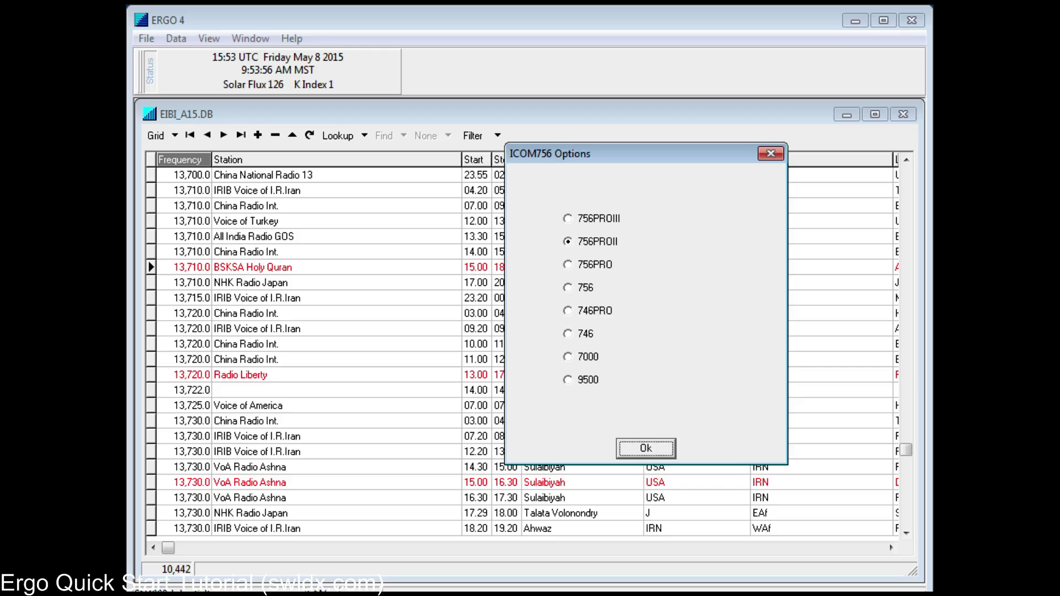
click(639, 445)
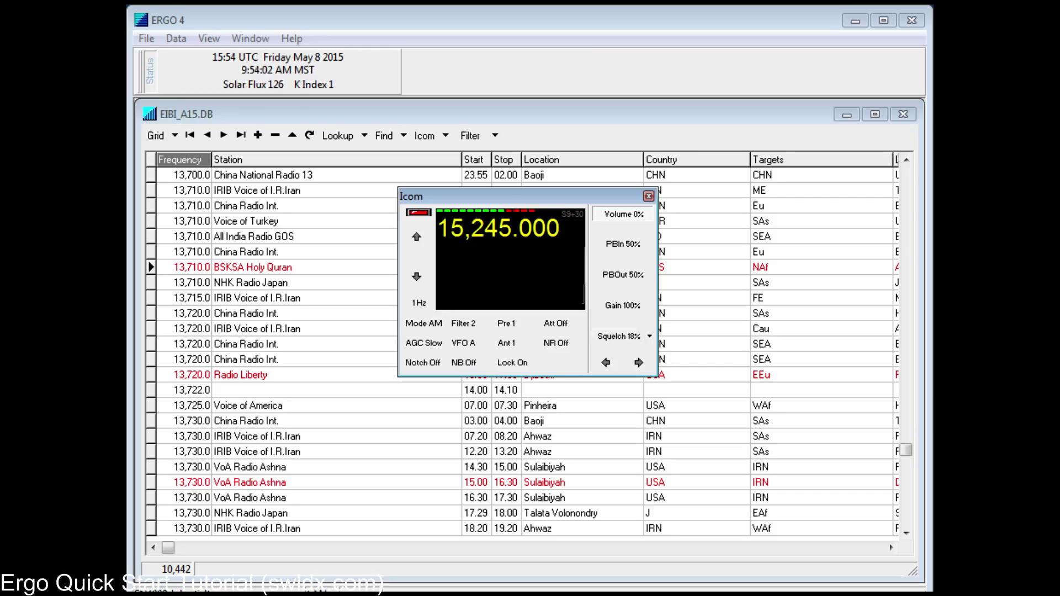
Step: Raise the Icom receiver volume, then bring it back down to 12%
click(639, 363)
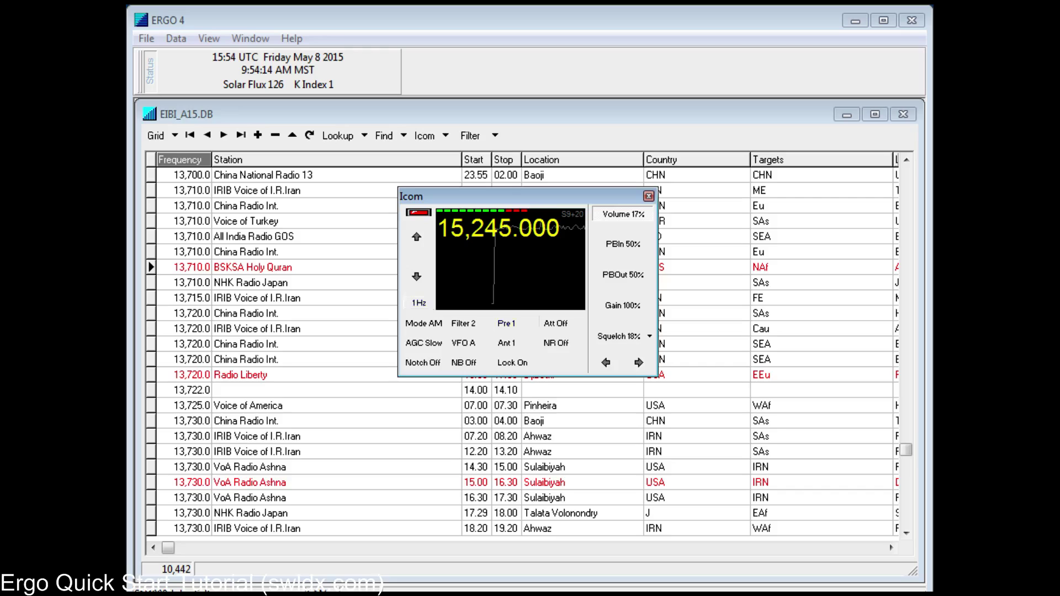
click(606, 362)
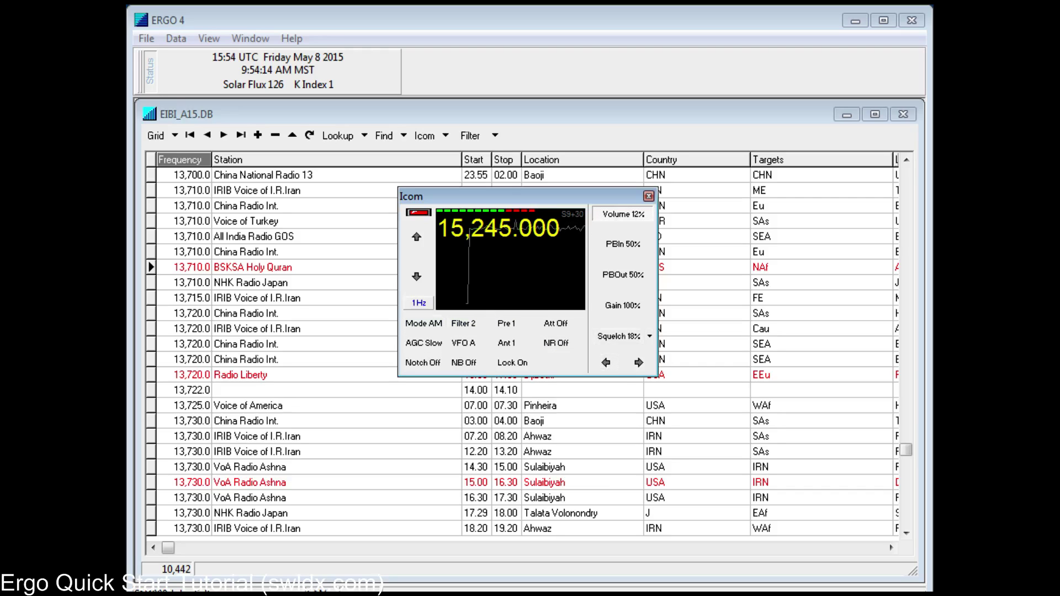
Step: Set the Icom tuning step to 5.0 kHz and tune up one step to 15,250.0
click(419, 303)
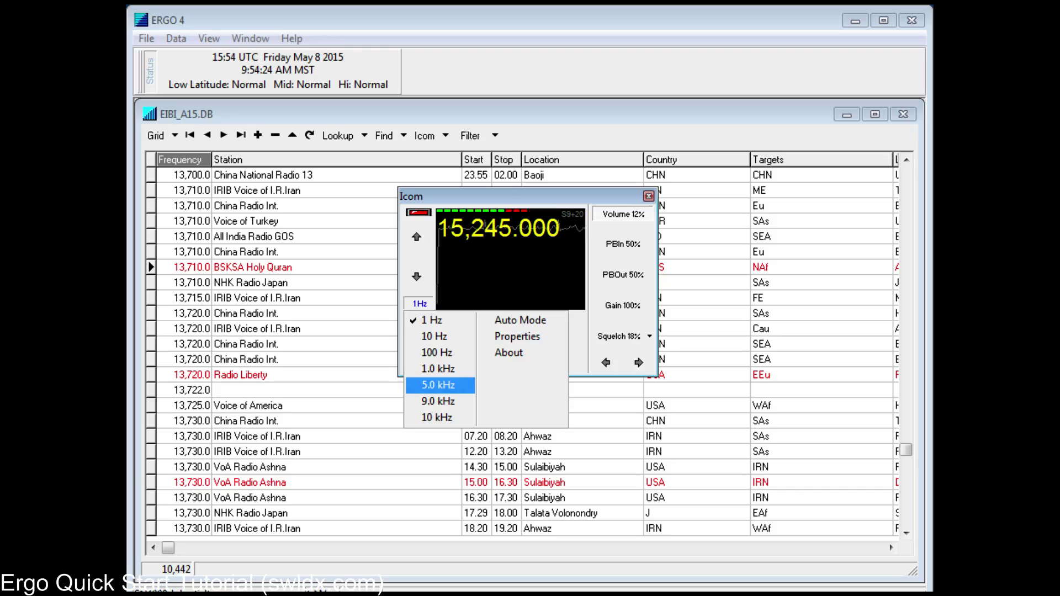
click(439, 385)
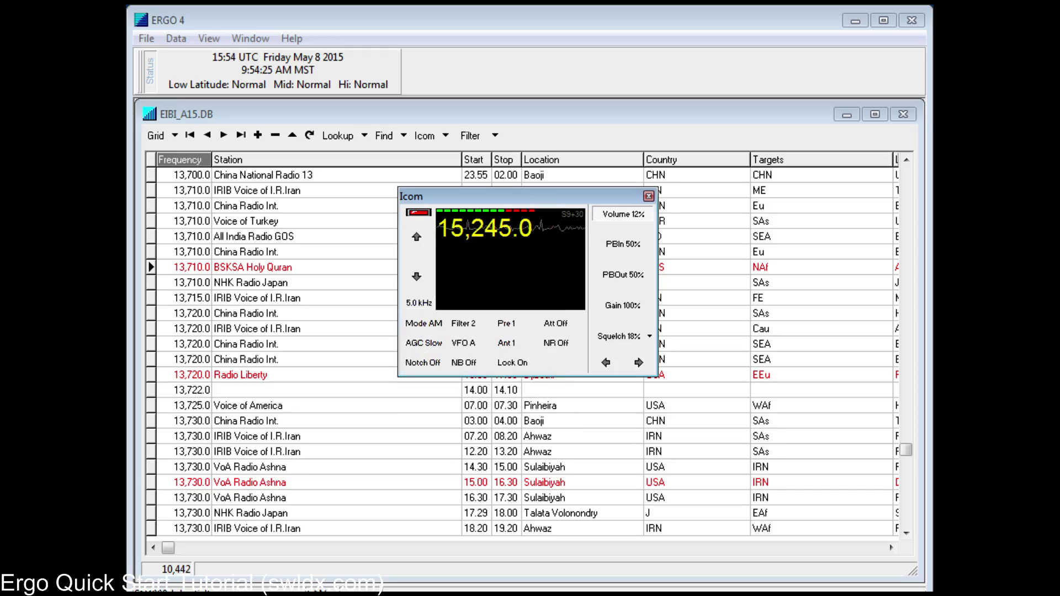
click(416, 237)
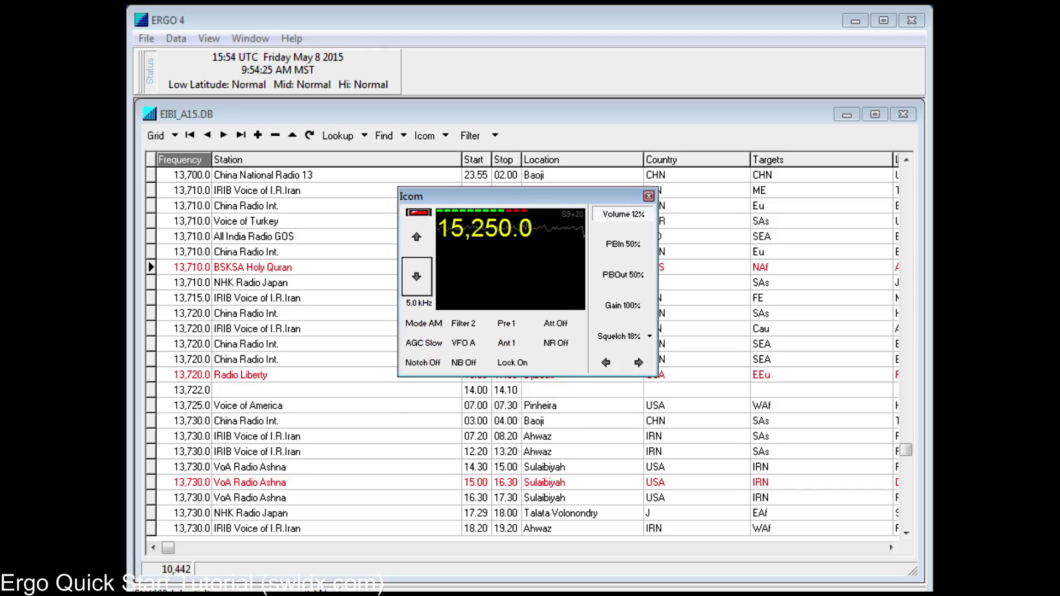
Step: Step the frequency down twice and up once, returning to 15,245.0
click(416, 276)
click(416, 276)
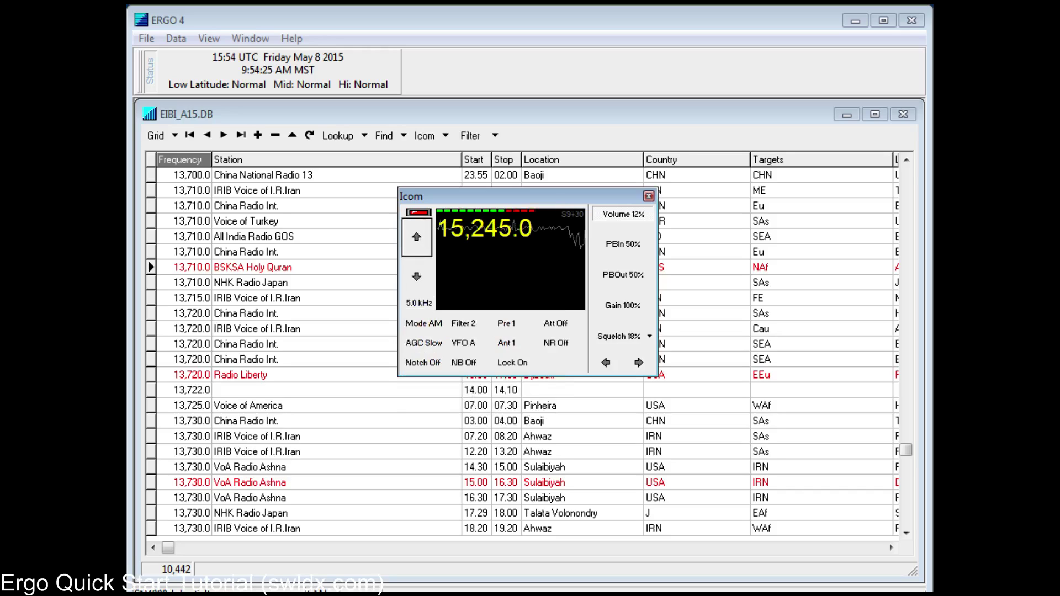
click(416, 237)
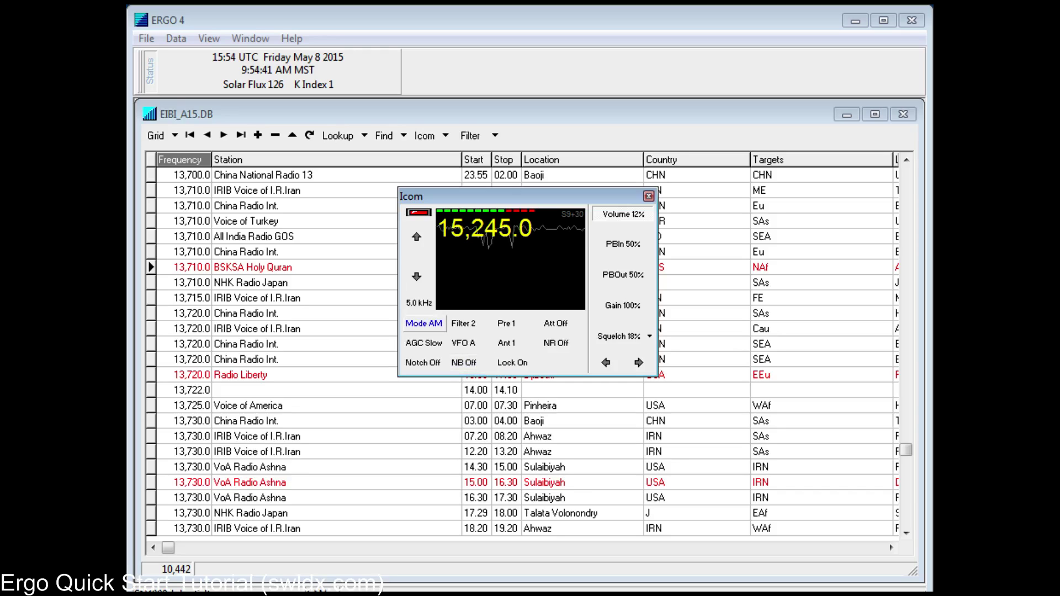
Step: Keep AM reception mode and nudge the receiver volume to 13%
click(424, 324)
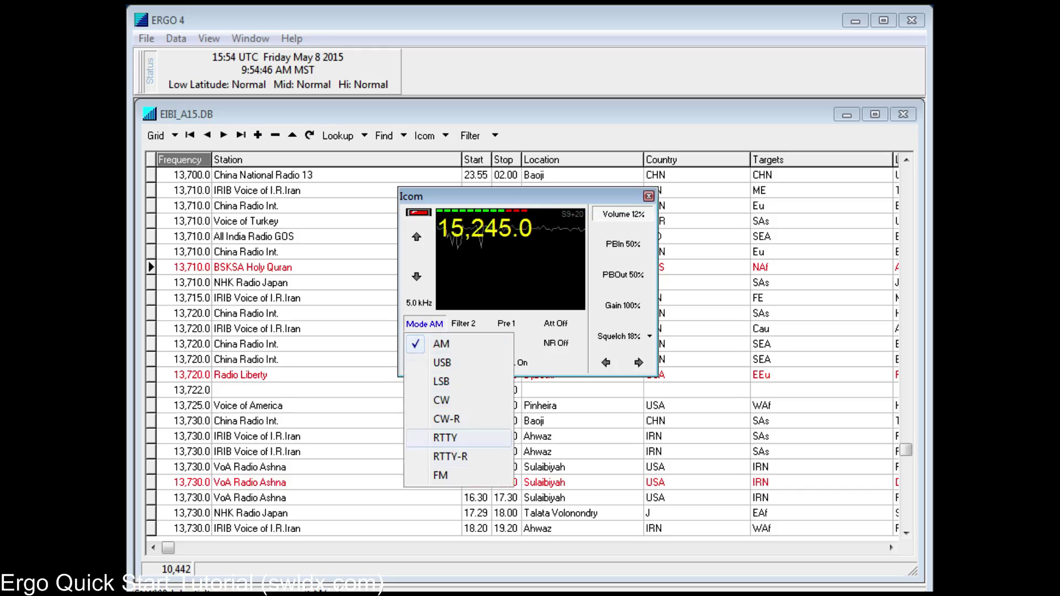
key(Escape)
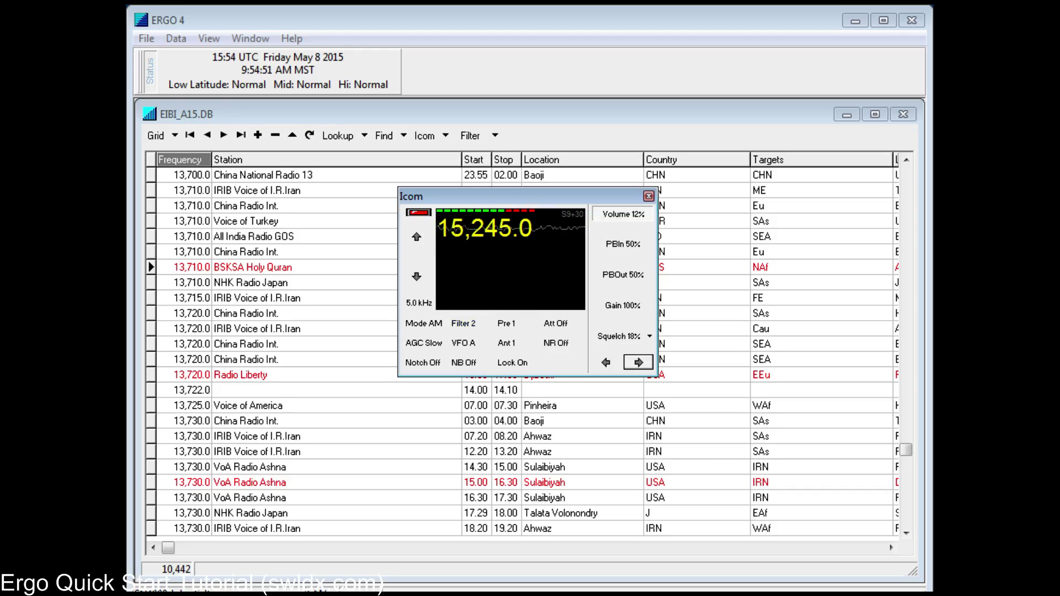
click(639, 363)
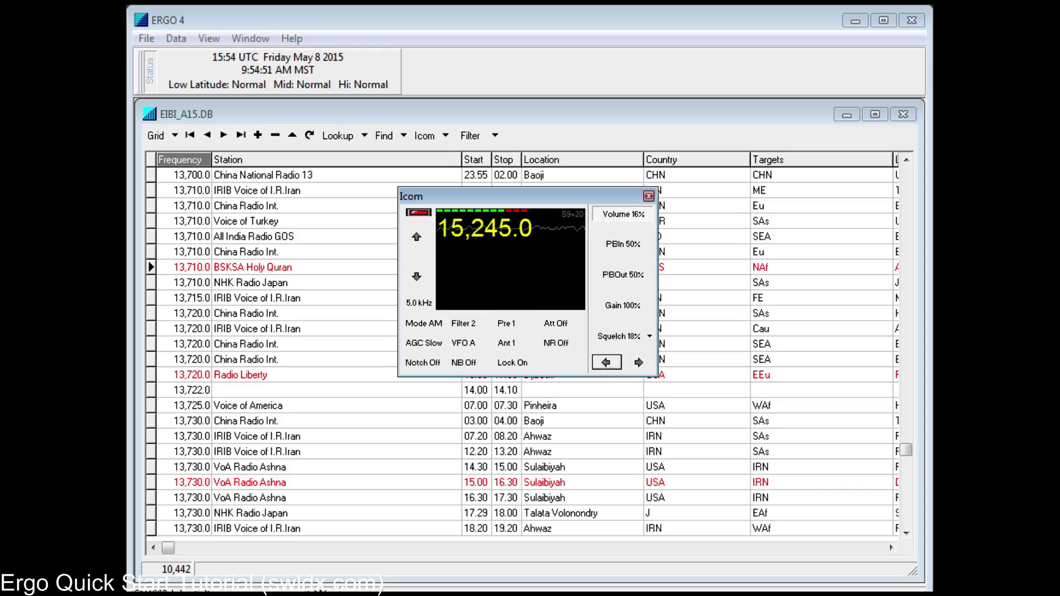
click(607, 362)
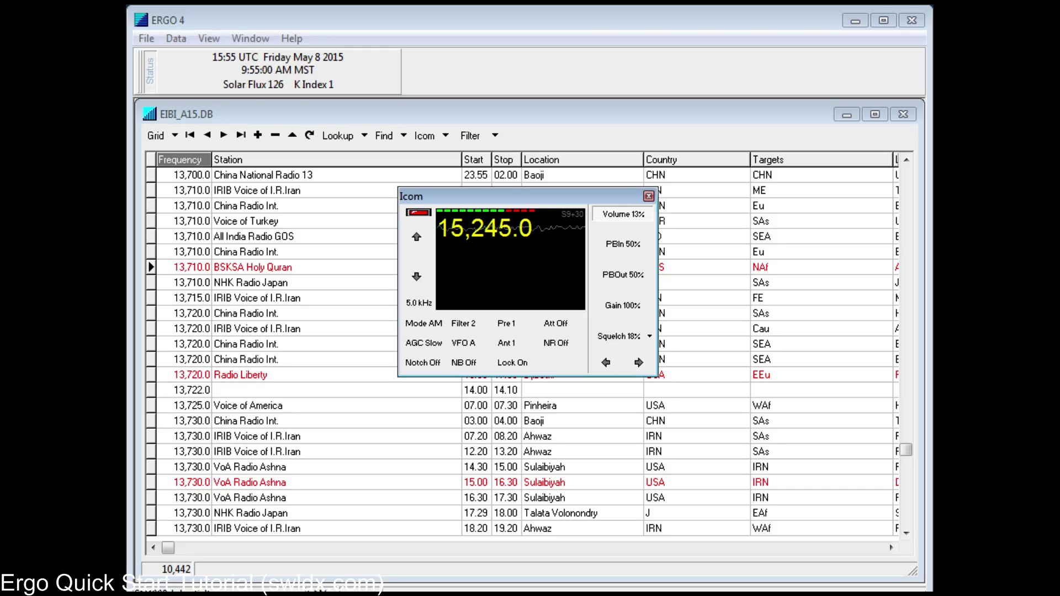
Step: Dock the Icom controls as a compact strip beside the status clock in the top row
drag(411, 196, 138, 342)
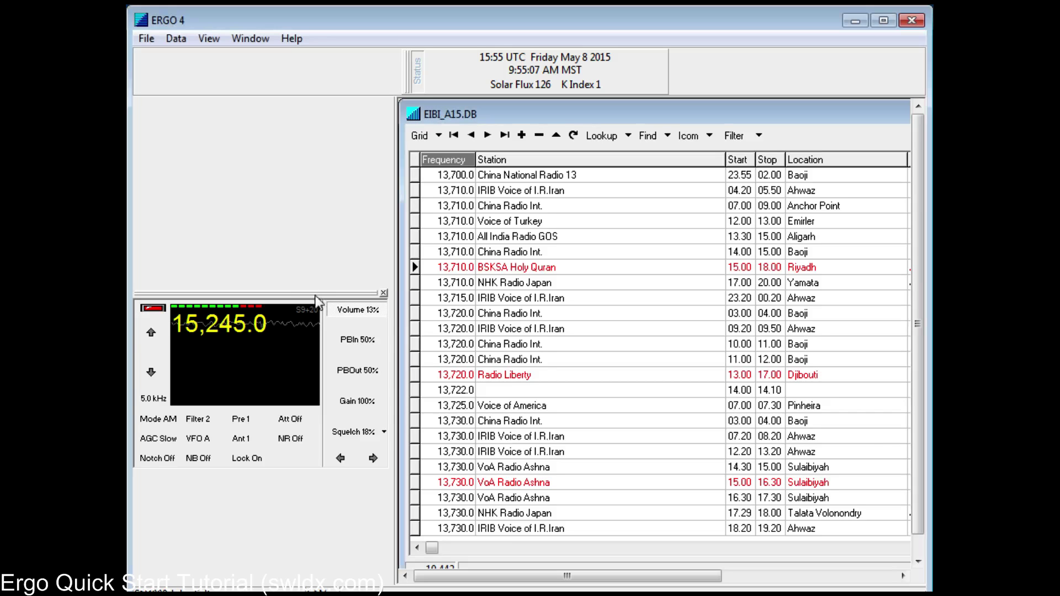
double_click(332, 294)
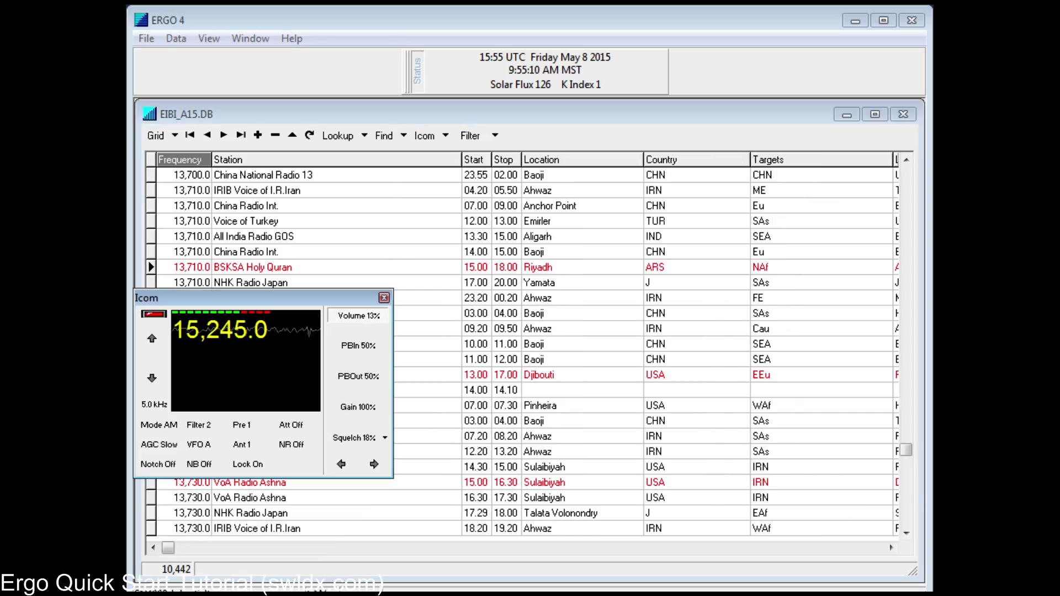
drag(331, 298, 778, 102)
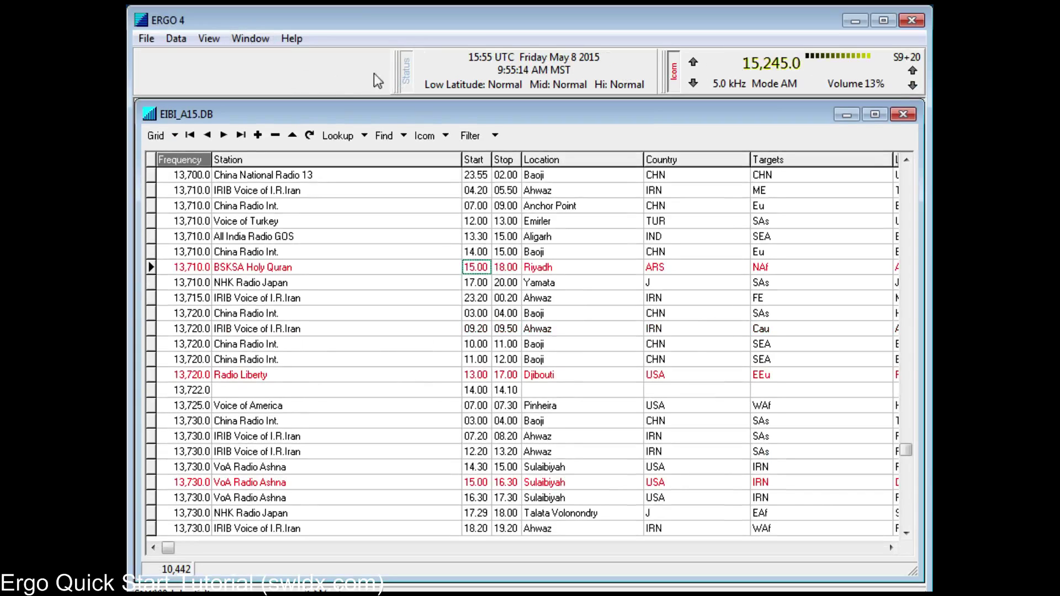
drag(394, 71, 129, 76)
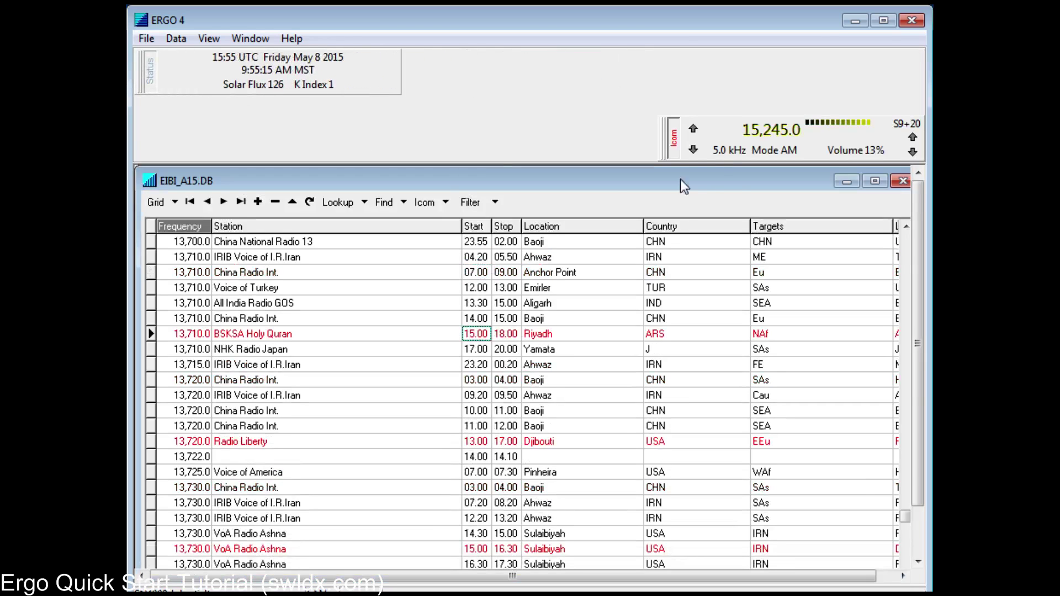
drag(670, 144, 413, 110)
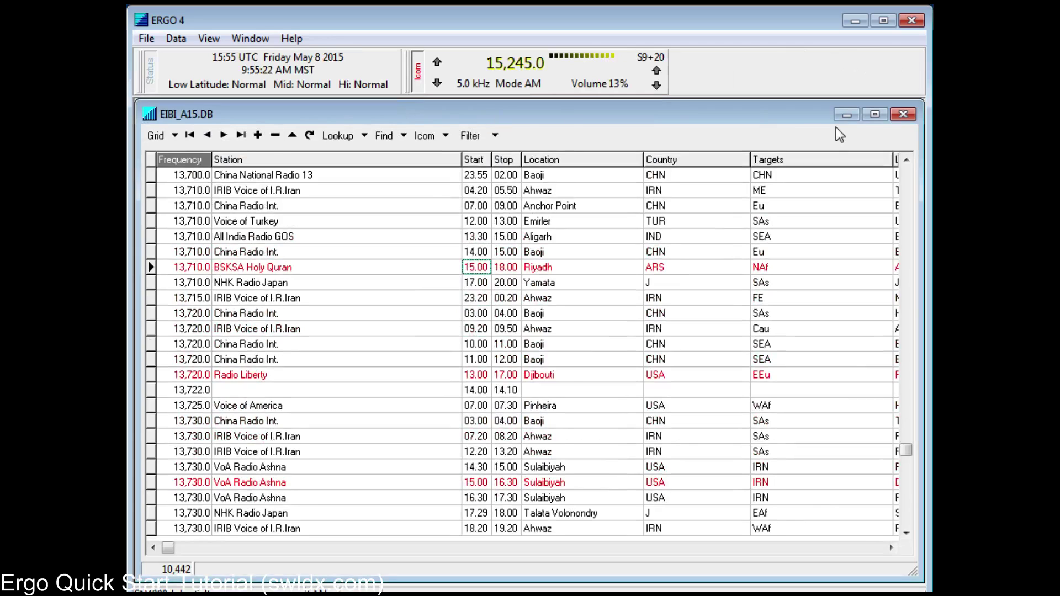
click(505, 84)
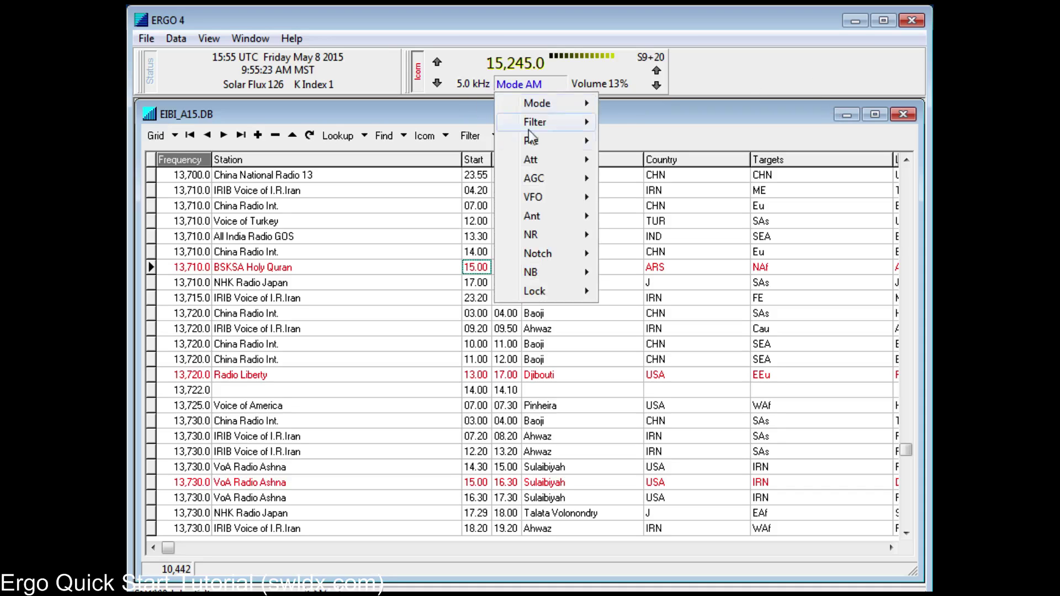
click(596, 81)
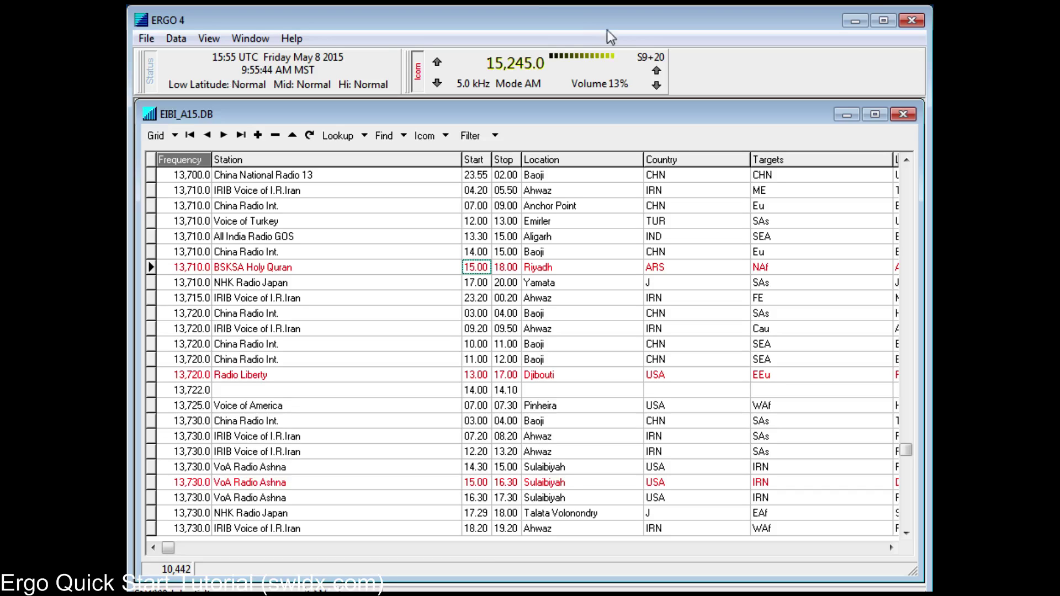
Step: Show the world Map window and dock it on the left beside the grid
click(209, 38)
click(210, 93)
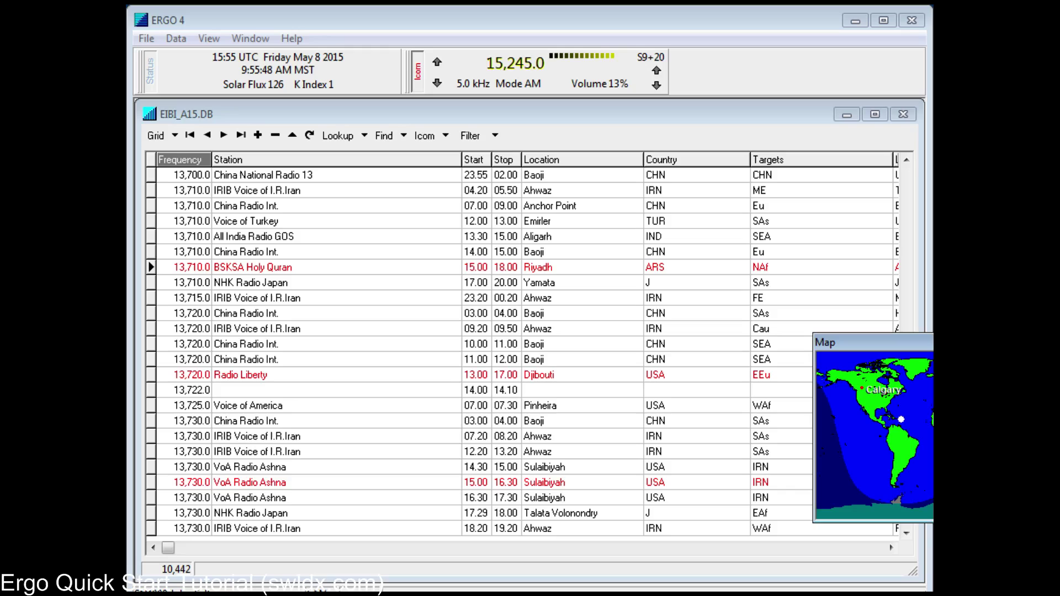
drag(829, 342, 366, 209)
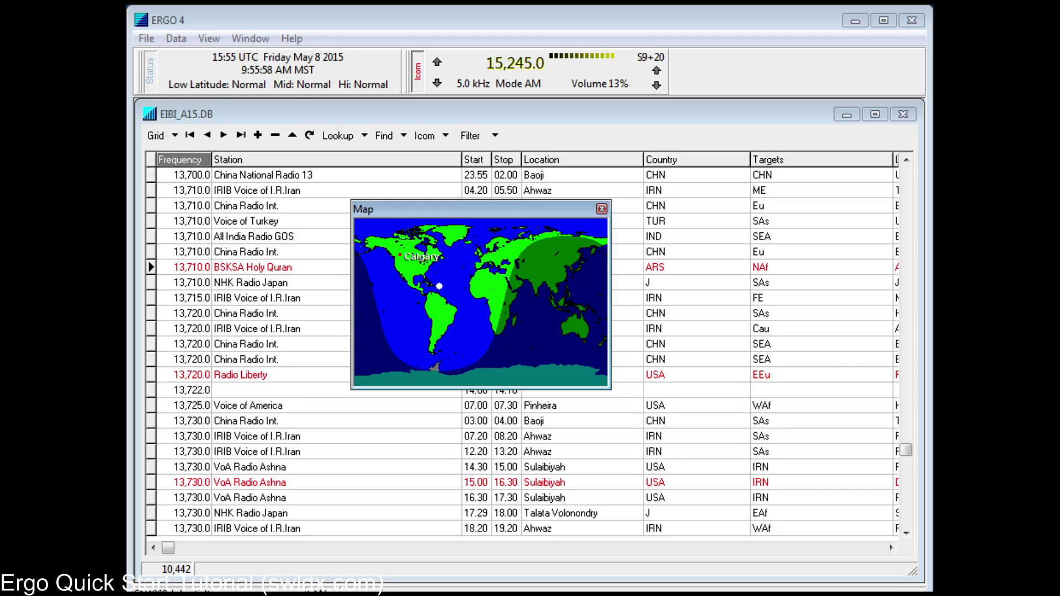
drag(441, 209, 135, 143)
Step: Show the Propagation chart and dock it below the map
click(211, 41)
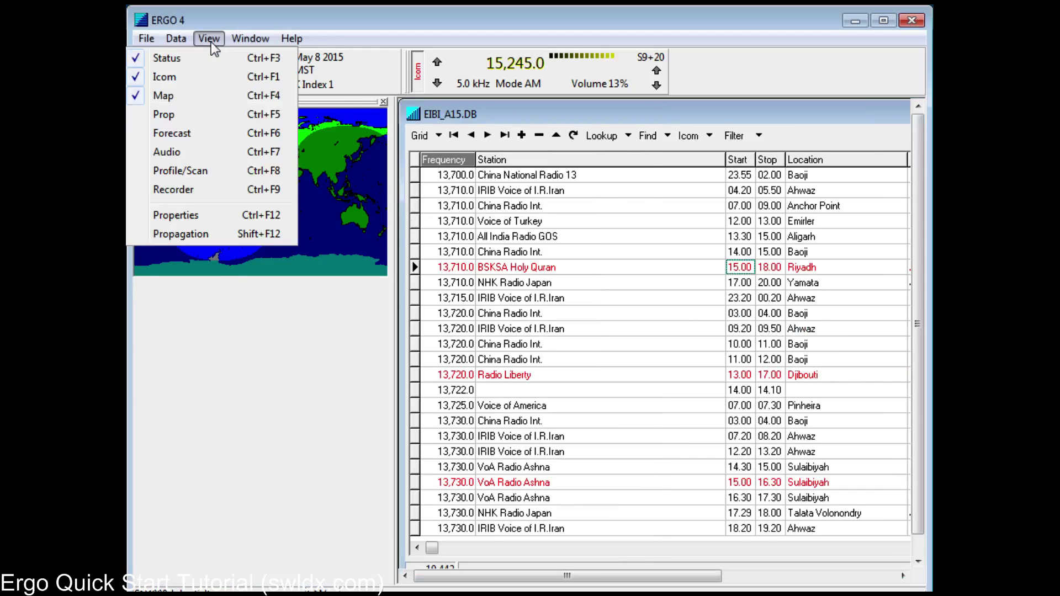
click(211, 118)
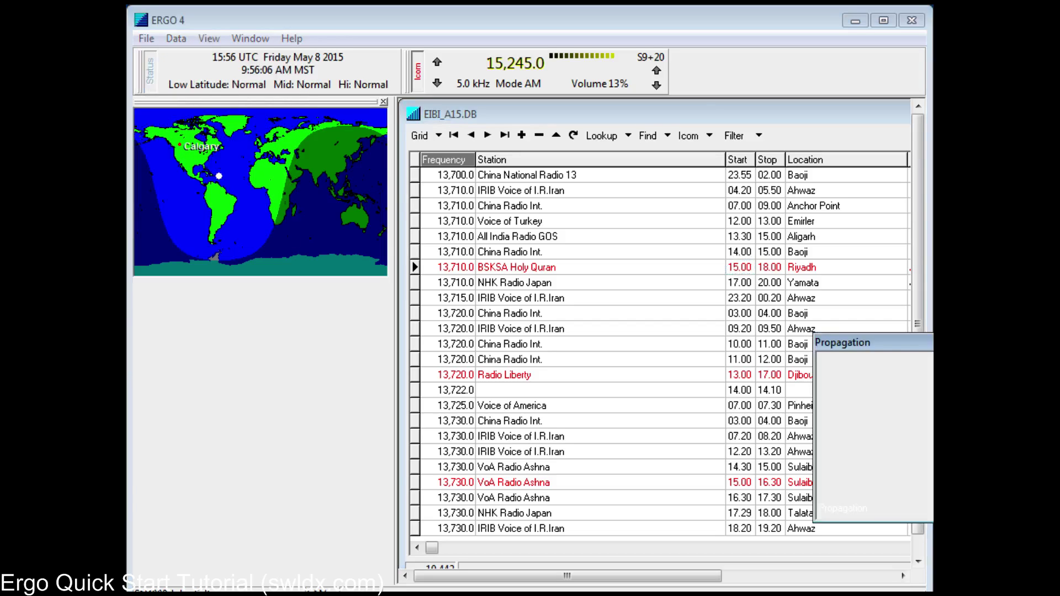
drag(842, 343, 138, 316)
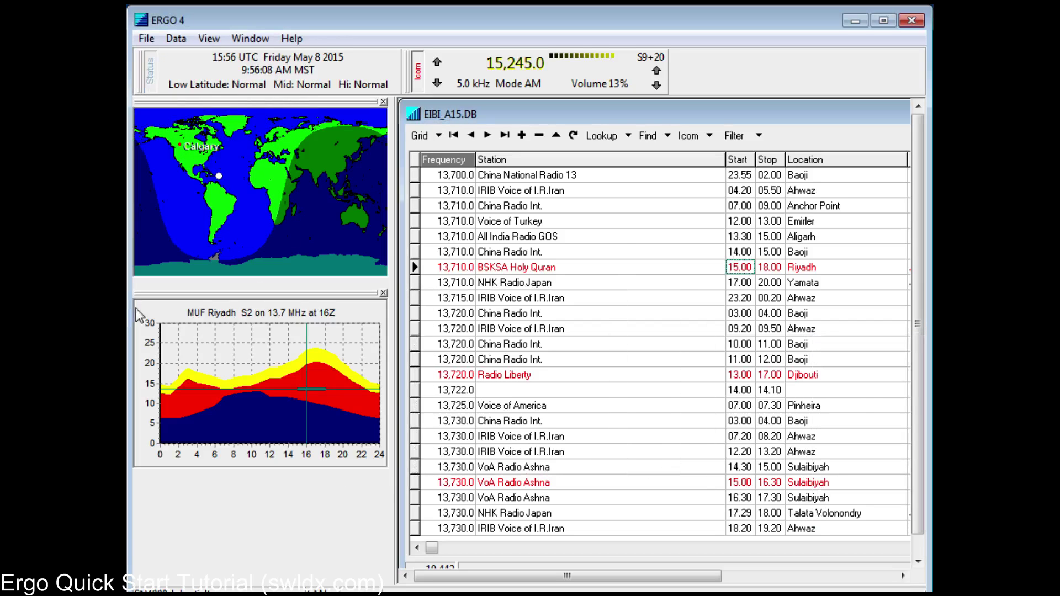
Step: Jump the grid to stations on 15,245.0, draw the short path, and turn off the home label
click(648, 138)
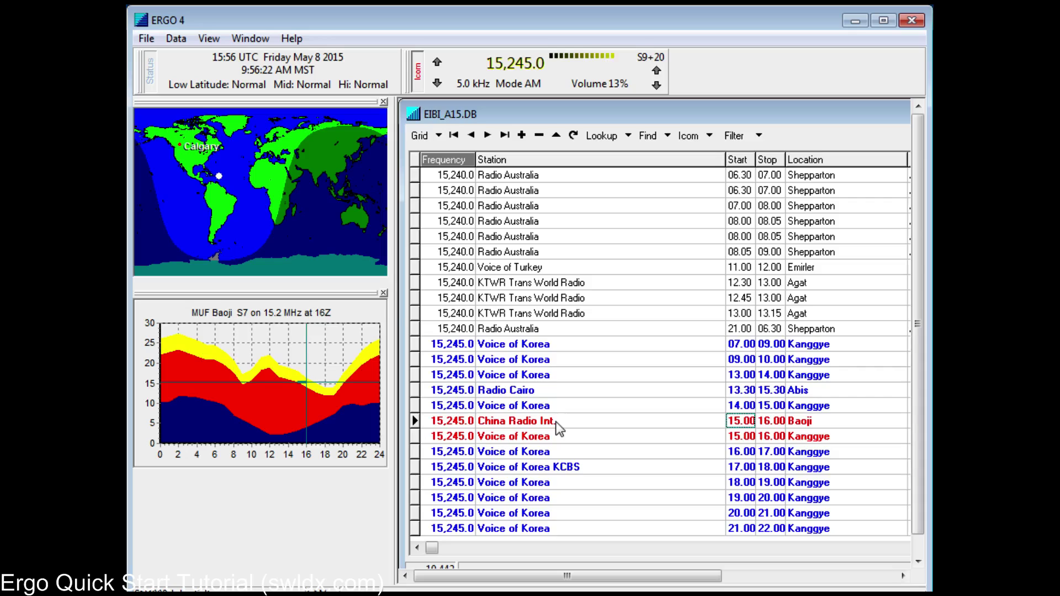
right_click(246, 143)
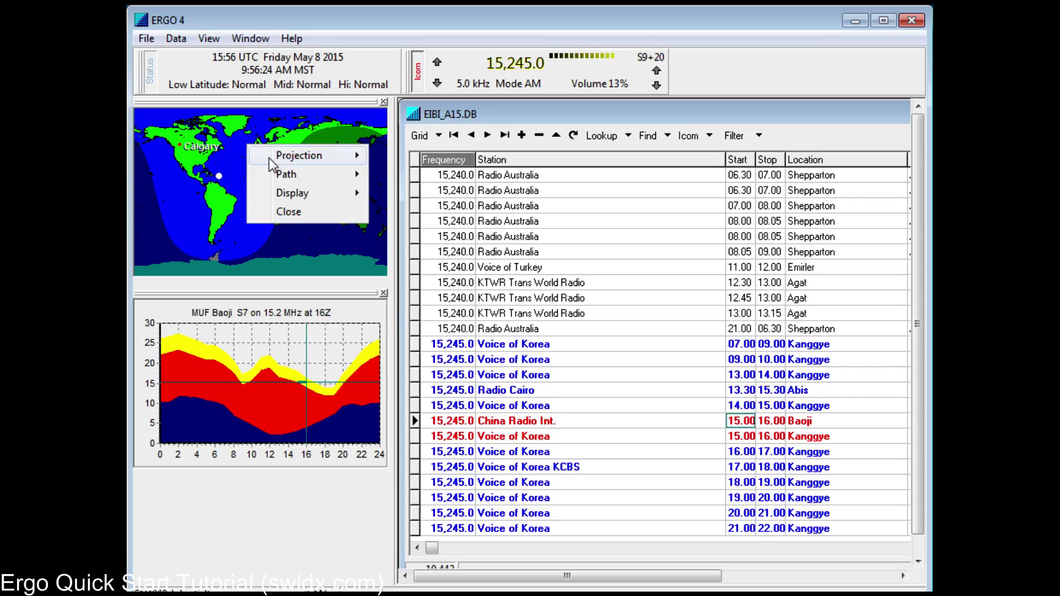
mouse_move(270, 157)
mouse_move(278, 176)
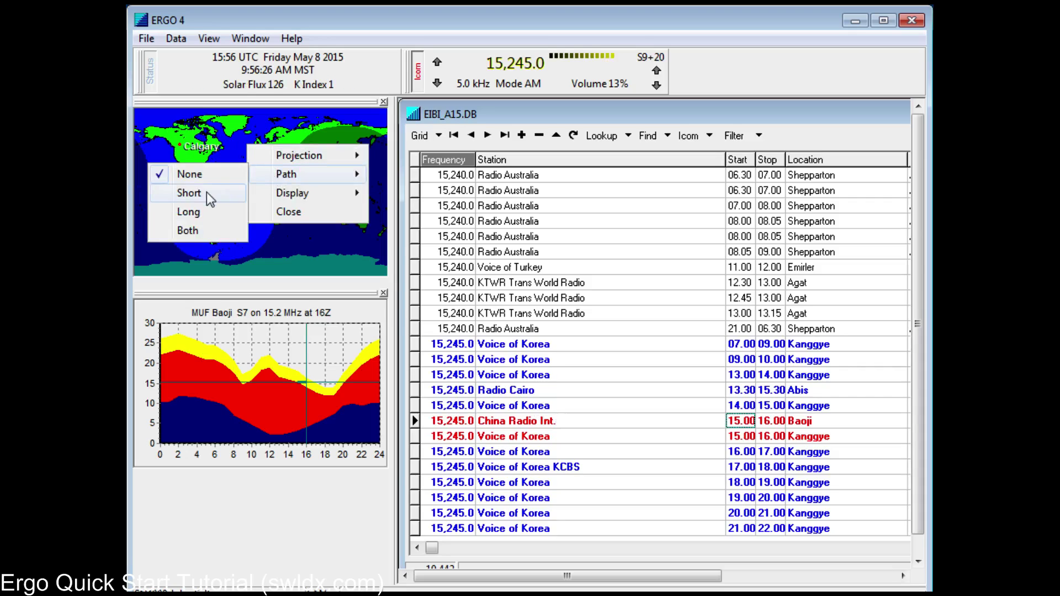
click(206, 192)
right_click(271, 150)
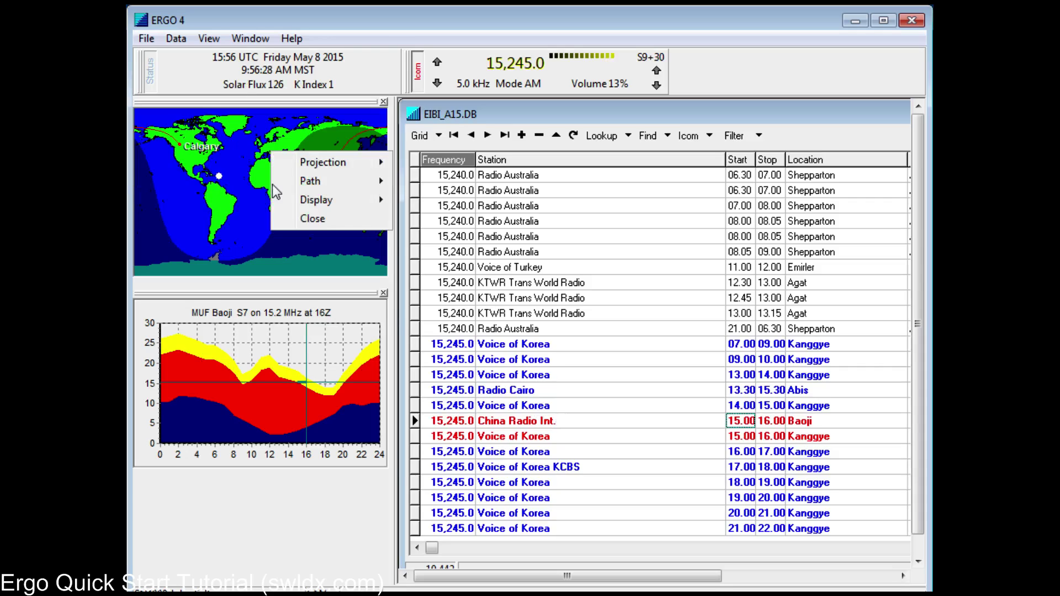
mouse_move(304, 199)
click(253, 201)
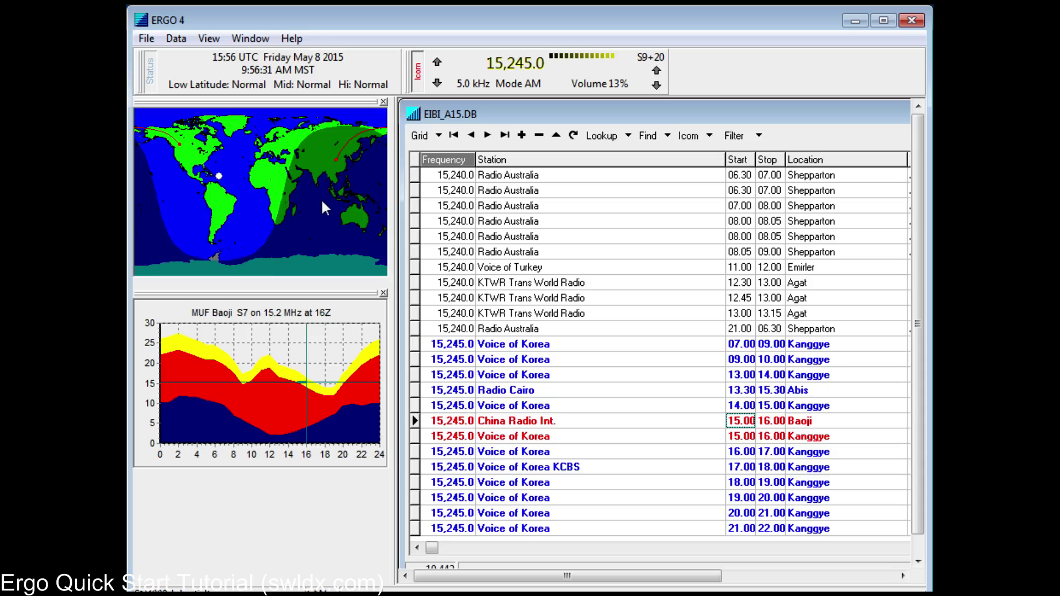
Step: Label Baoji, show its 9,602 Km distance from Calgary, and draw the northern aurora oval
right_click(319, 201)
mouse_move(354, 248)
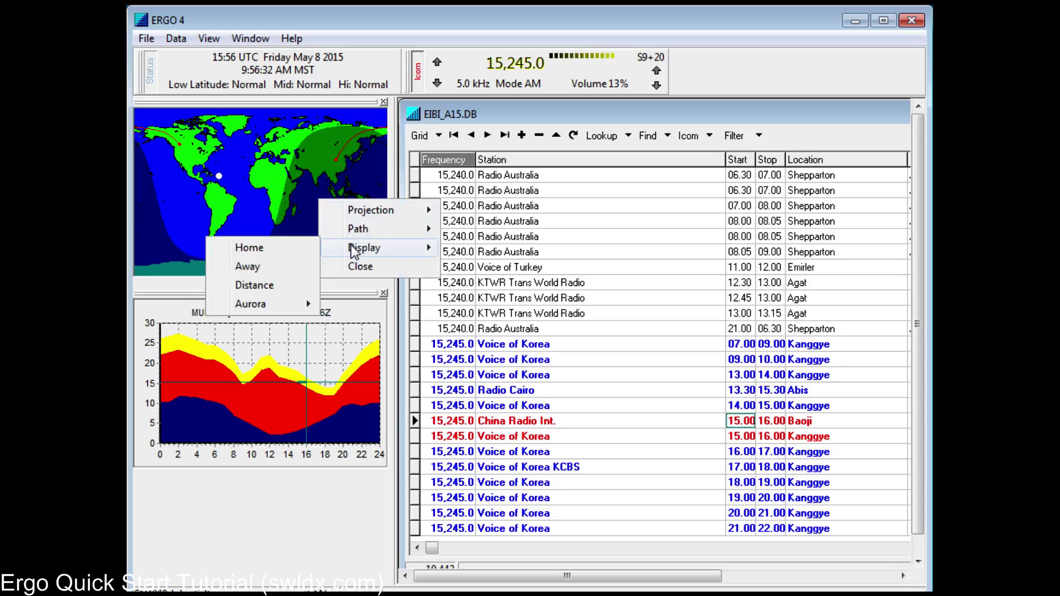
click(273, 266)
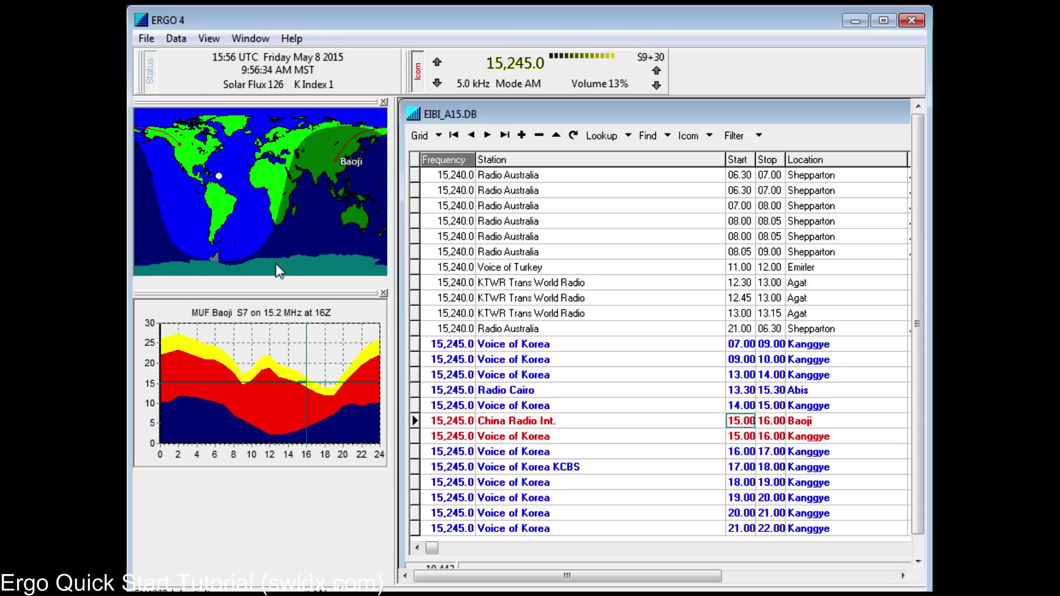
right_click(300, 208)
mouse_move(339, 263)
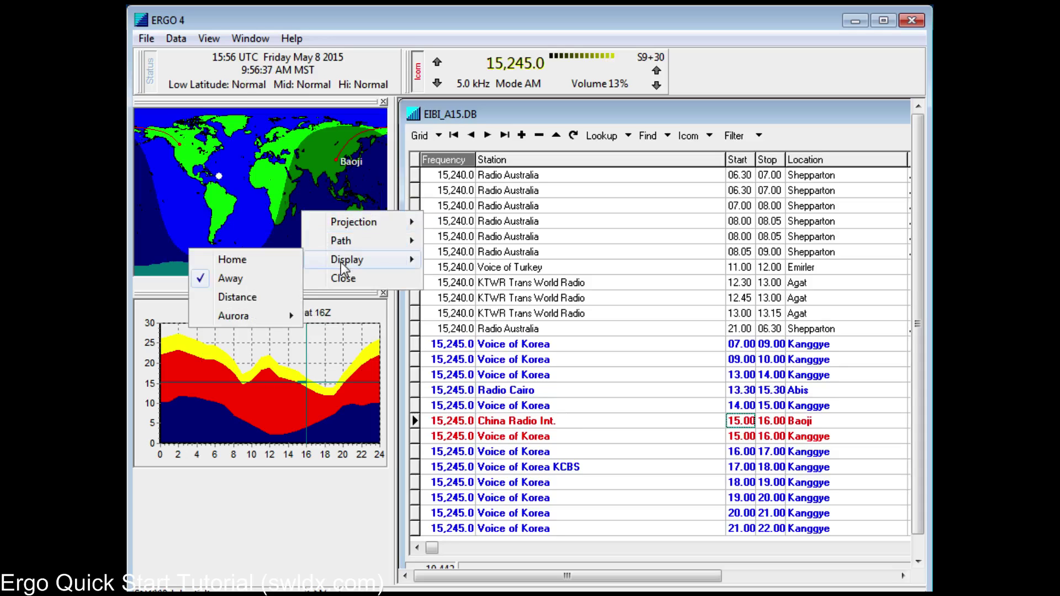
click(267, 307)
right_click(257, 192)
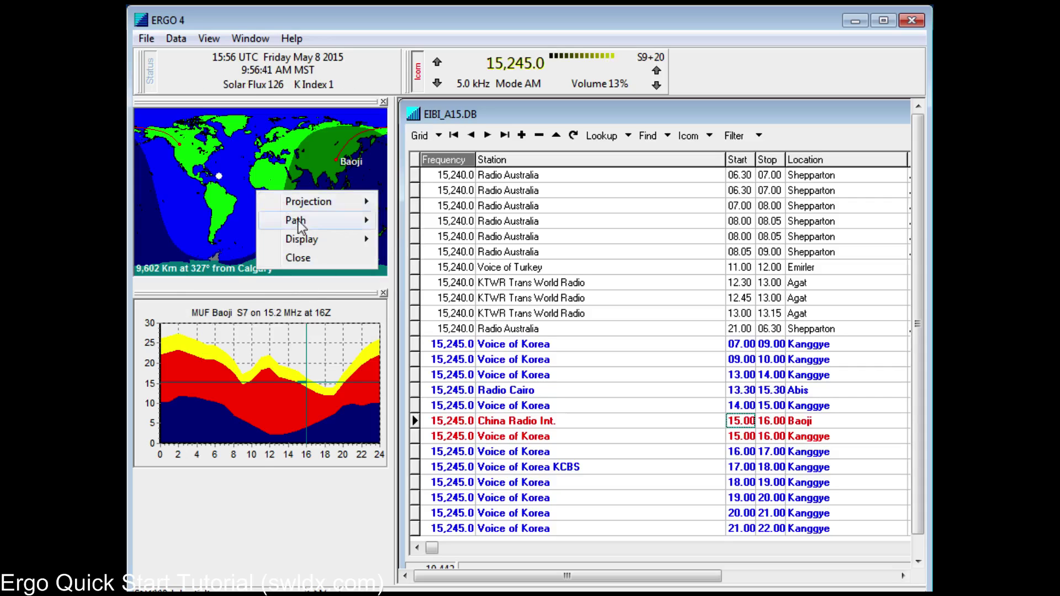
mouse_move(300, 243)
mouse_move(220, 295)
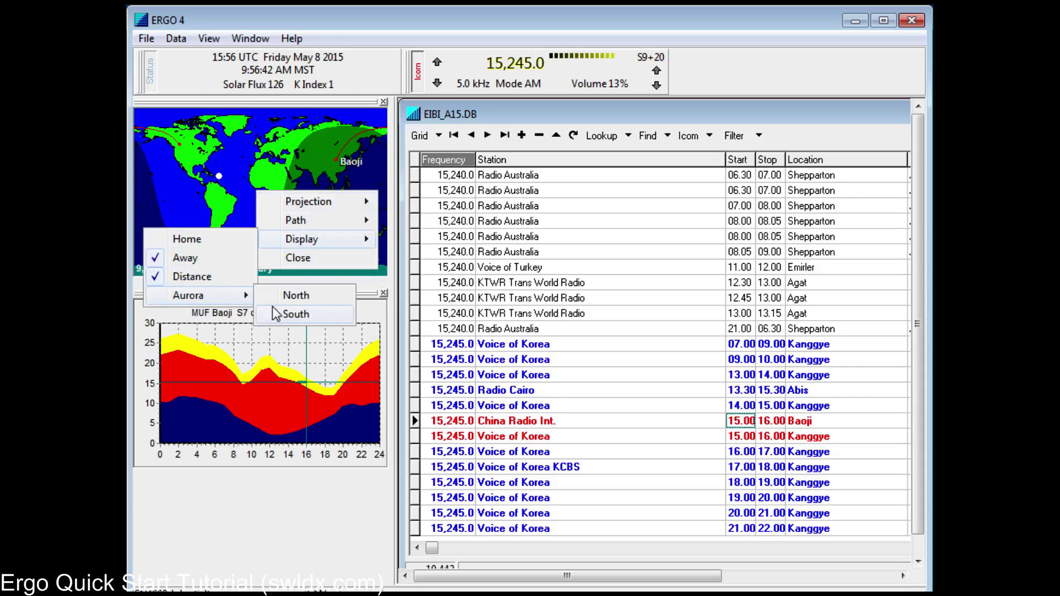
click(304, 297)
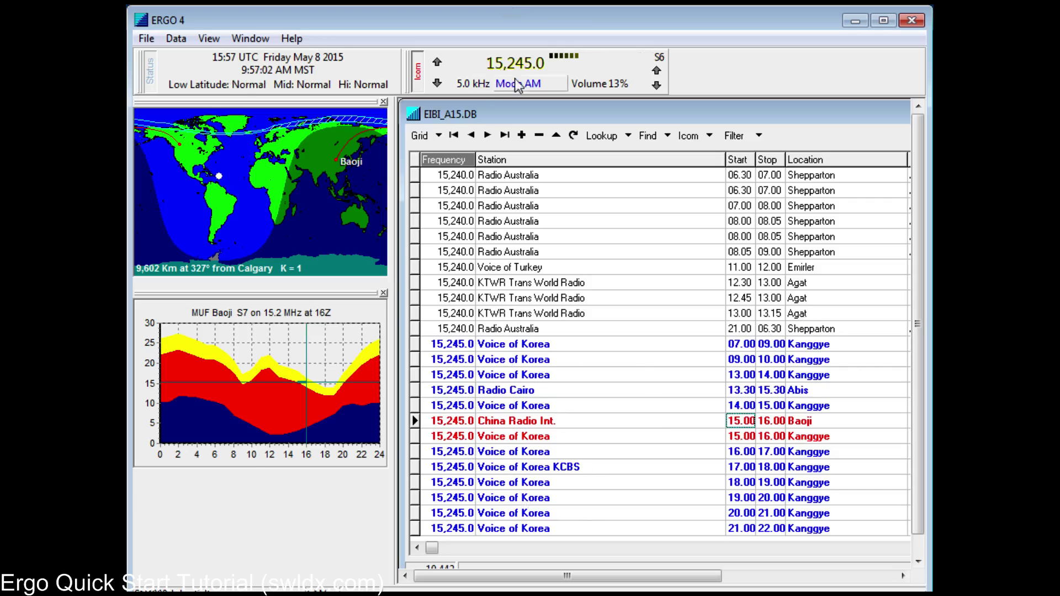
Step: Mute the receiver by setting its volume to 0%
click(615, 84)
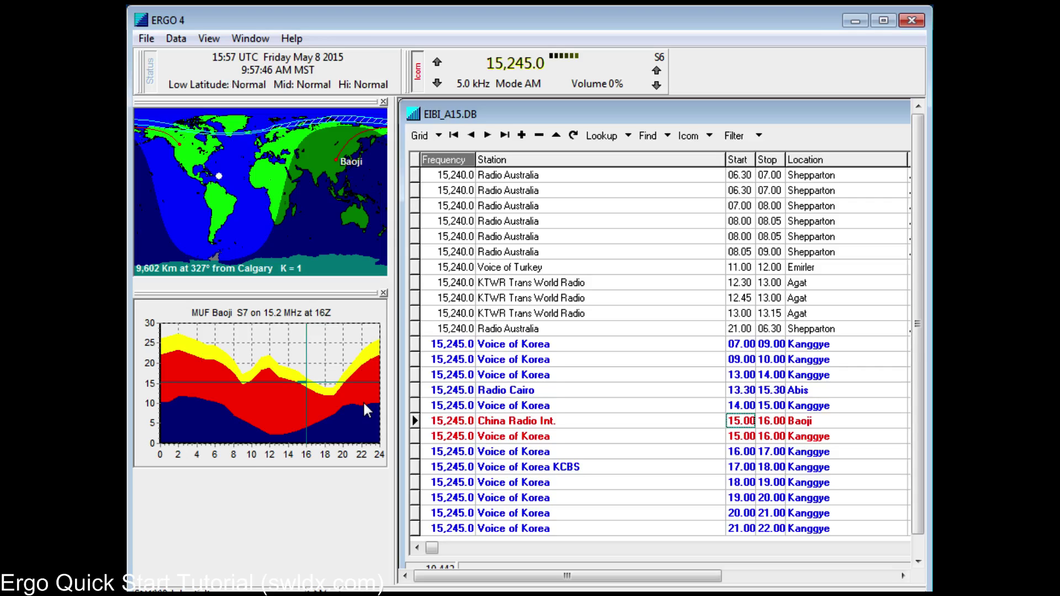
Step: Switch the Baoji chart to field strength, then to SNR with a Good Quality line
right_click(327, 381)
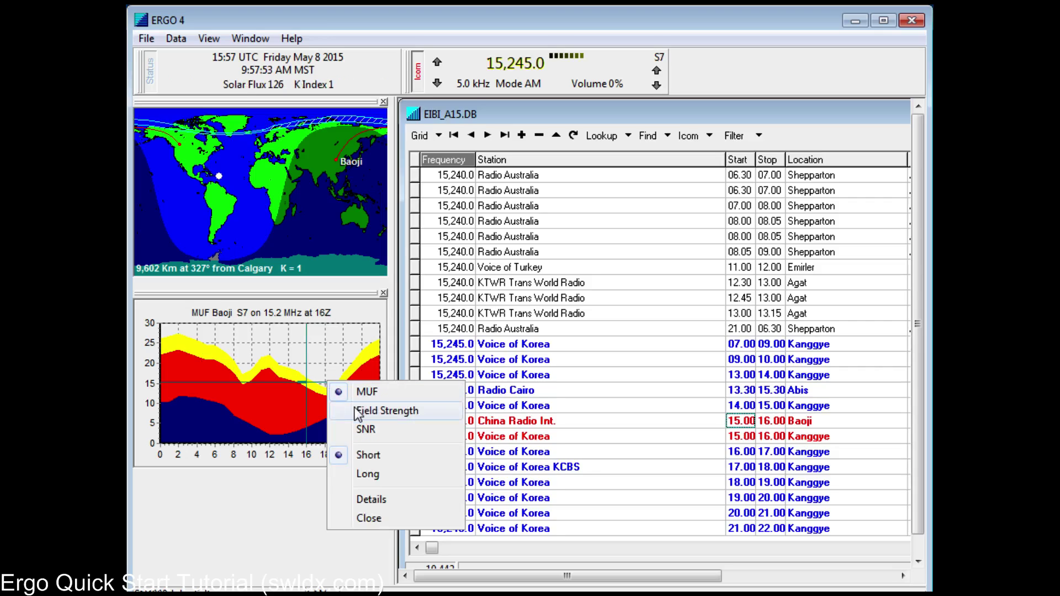
click(386, 411)
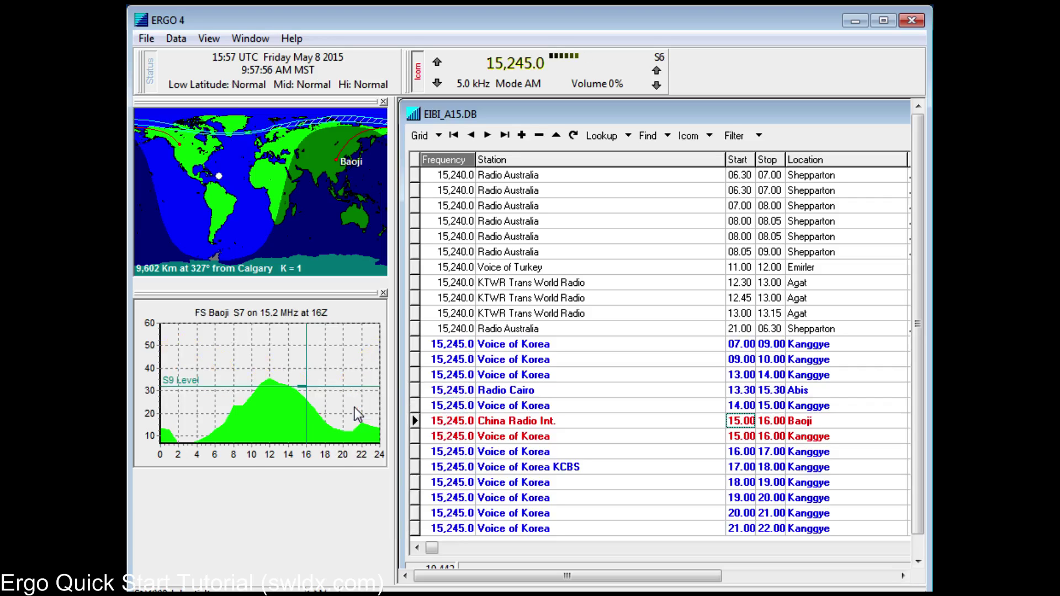
right_click(275, 364)
click(298, 414)
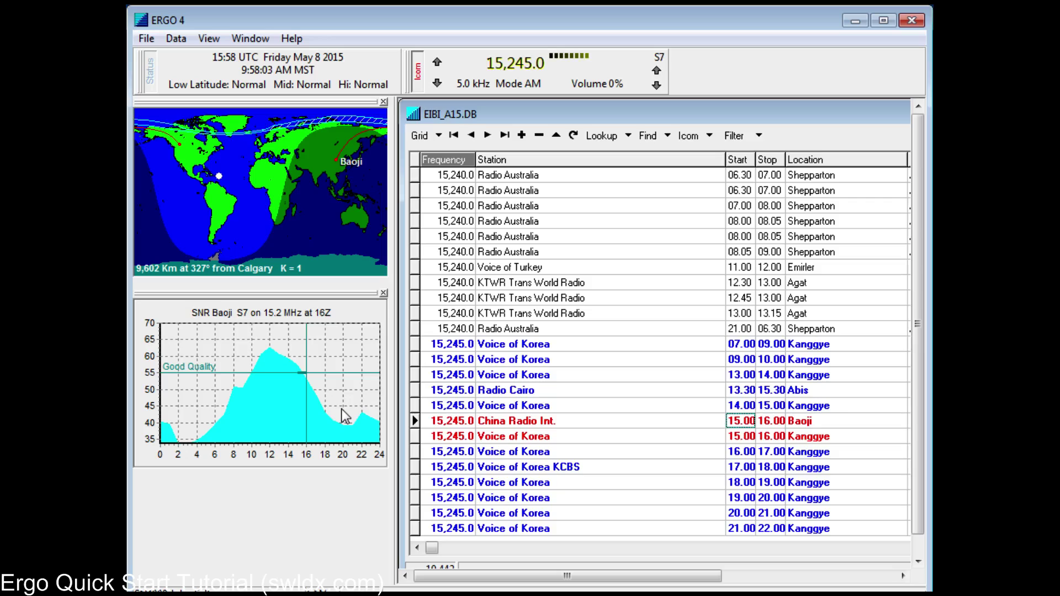
right_click(313, 389)
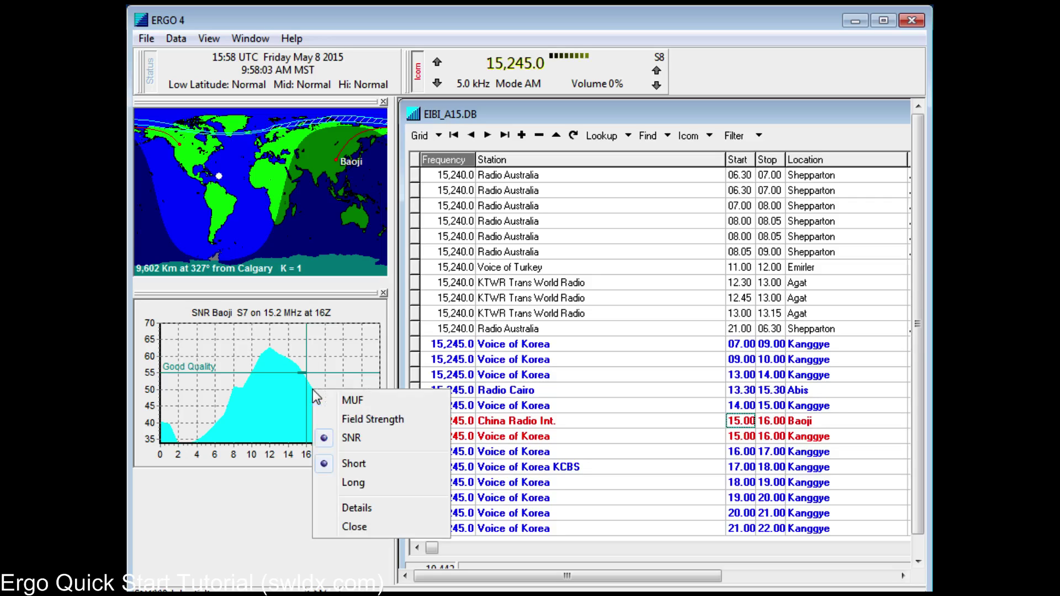
click(346, 507)
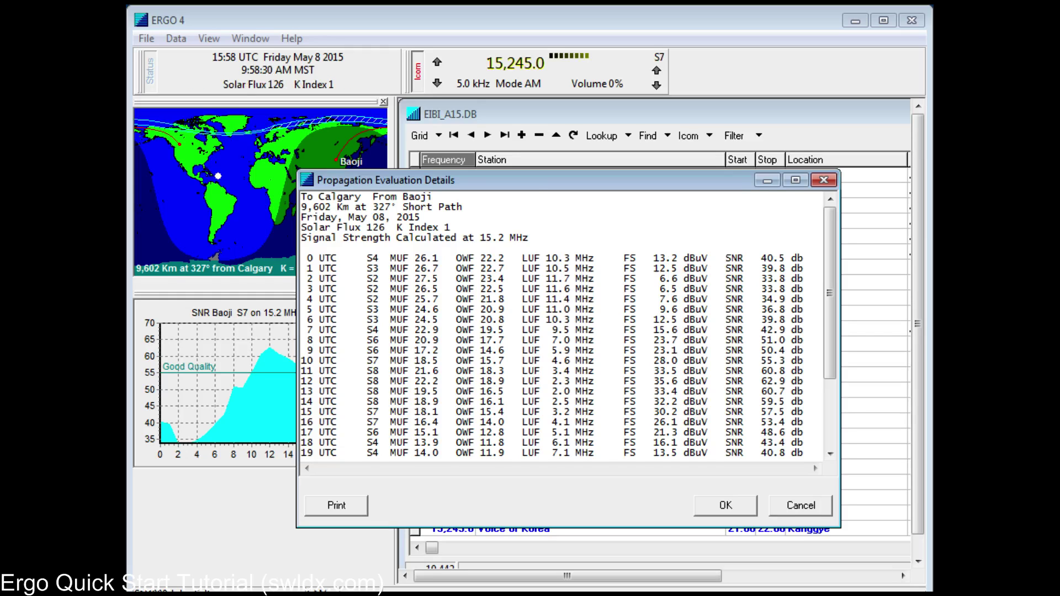
click(729, 505)
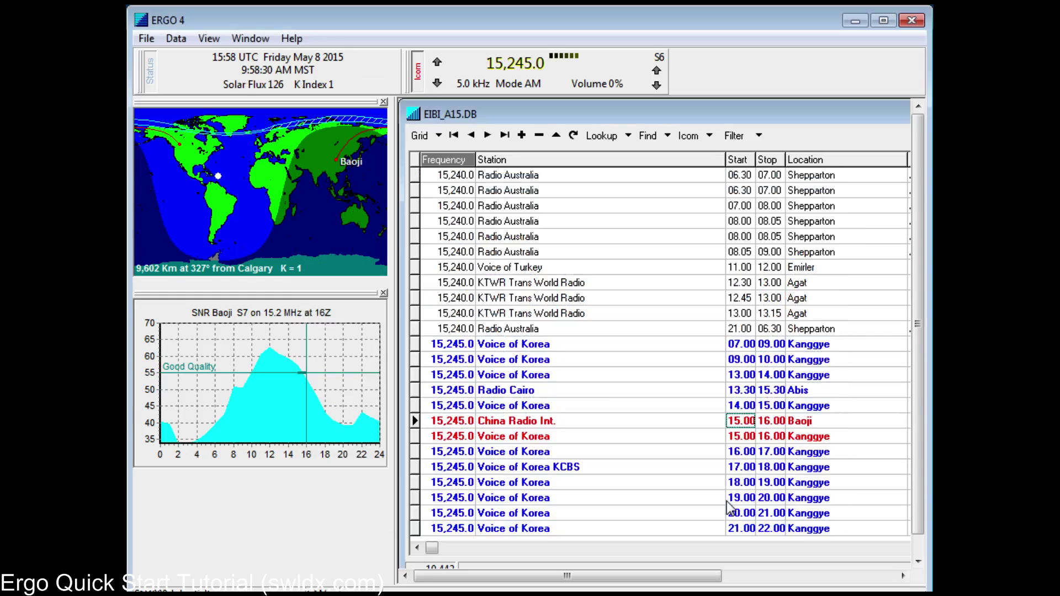
Step: Switch the Baoji chart back to field strength plotted against the S9 level
right_click(346, 349)
click(380, 380)
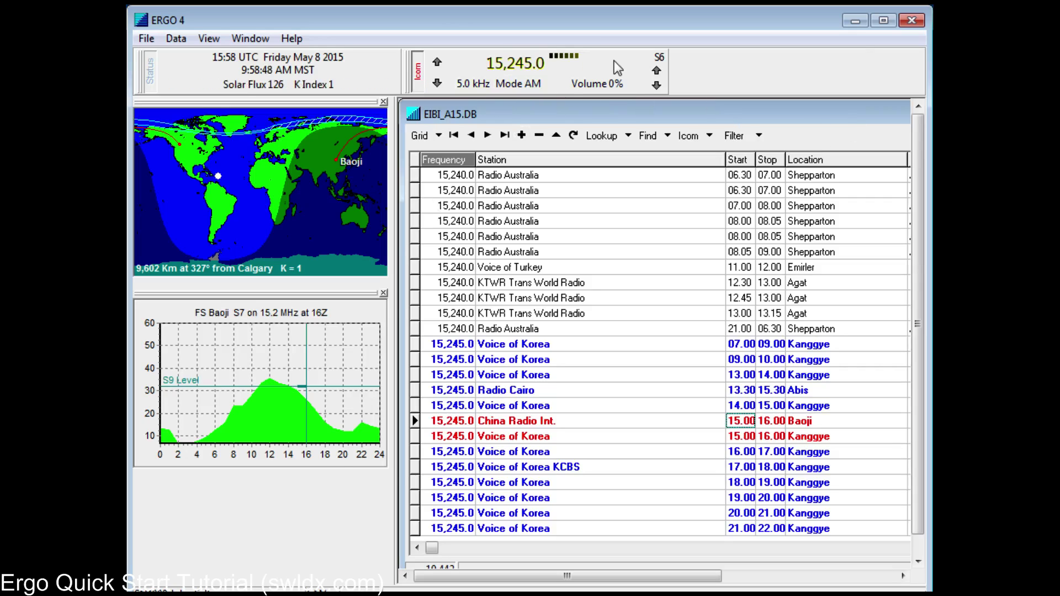
Step: Tune the receiver to 13,710.0 kHz and find its database entries
text(710)
key(Return)
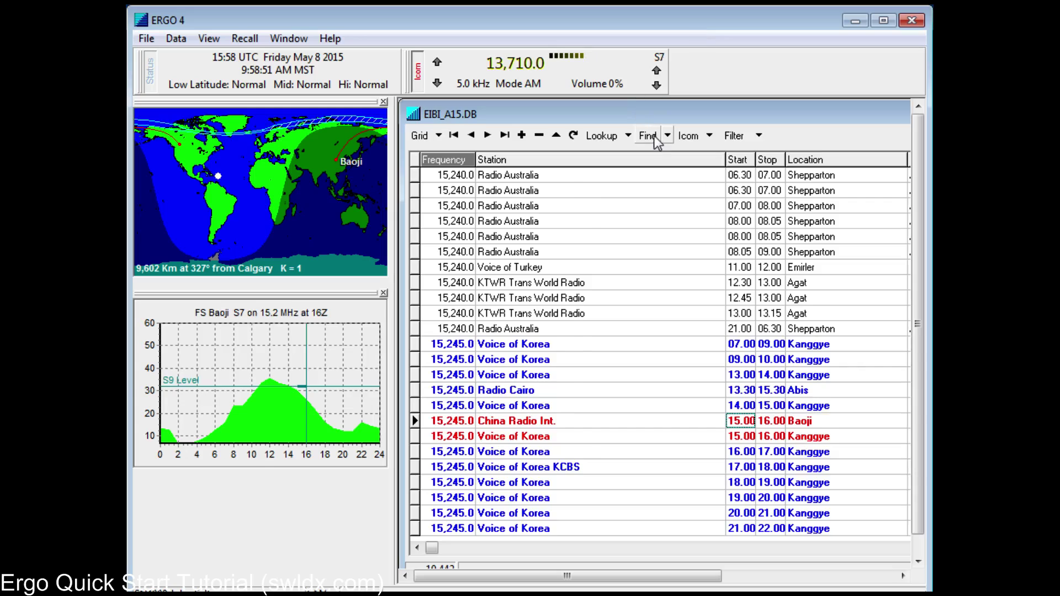
click(654, 137)
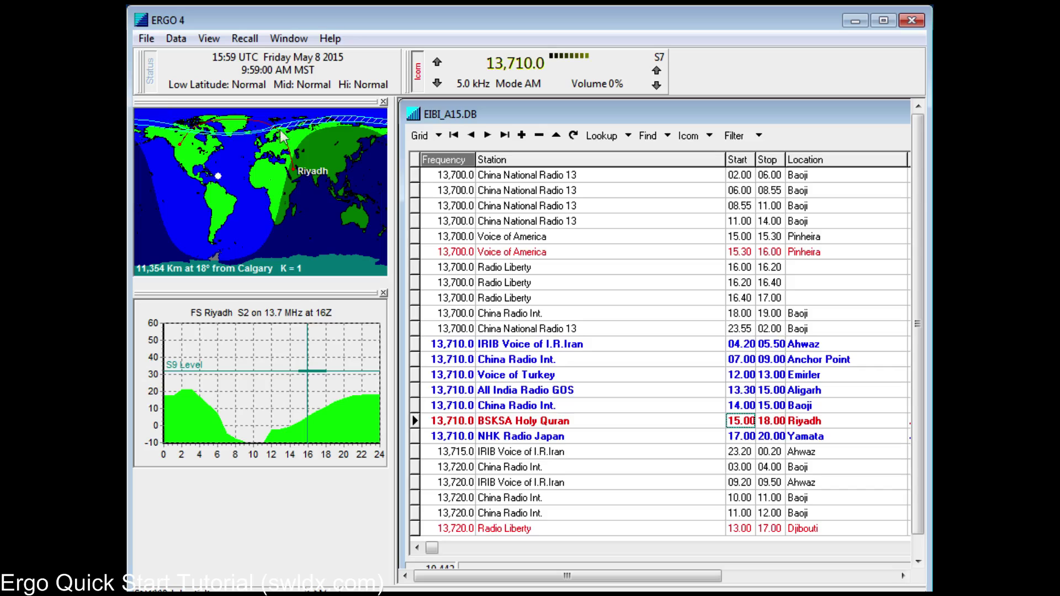
Step: Switch the chart to MUF and back to Field Strength, then raise the receiver volume
right_click(320, 405)
click(335, 409)
right_click(330, 393)
click(349, 424)
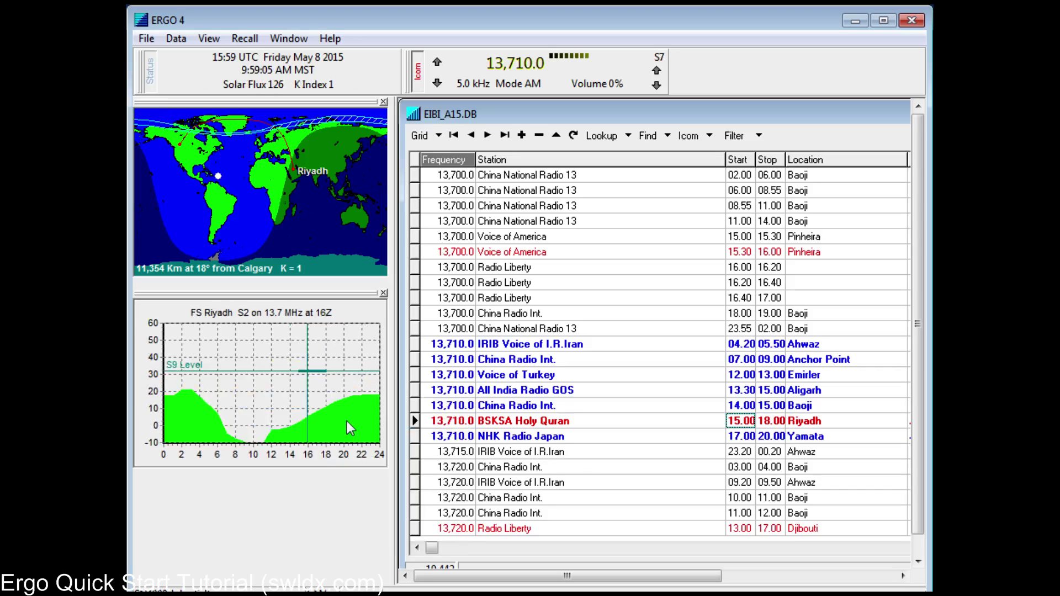
click(658, 71)
drag(659, 72, 660, 86)
Step: Select the China National Radio 13, Radio Liberty and China Radio Int. rows, ending on BSKSA Holy Quran
click(447, 206)
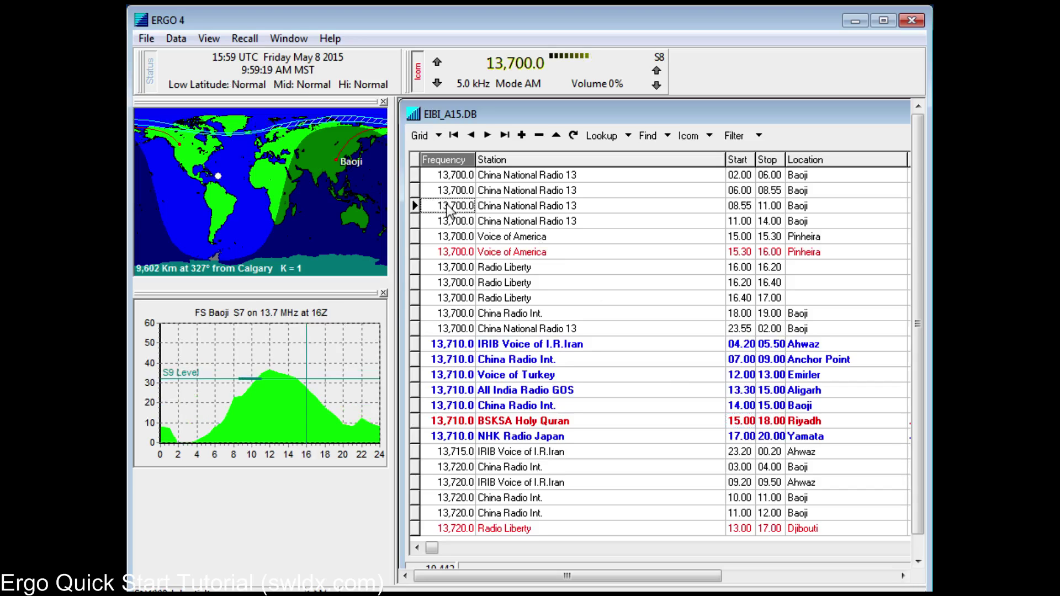
click(456, 528)
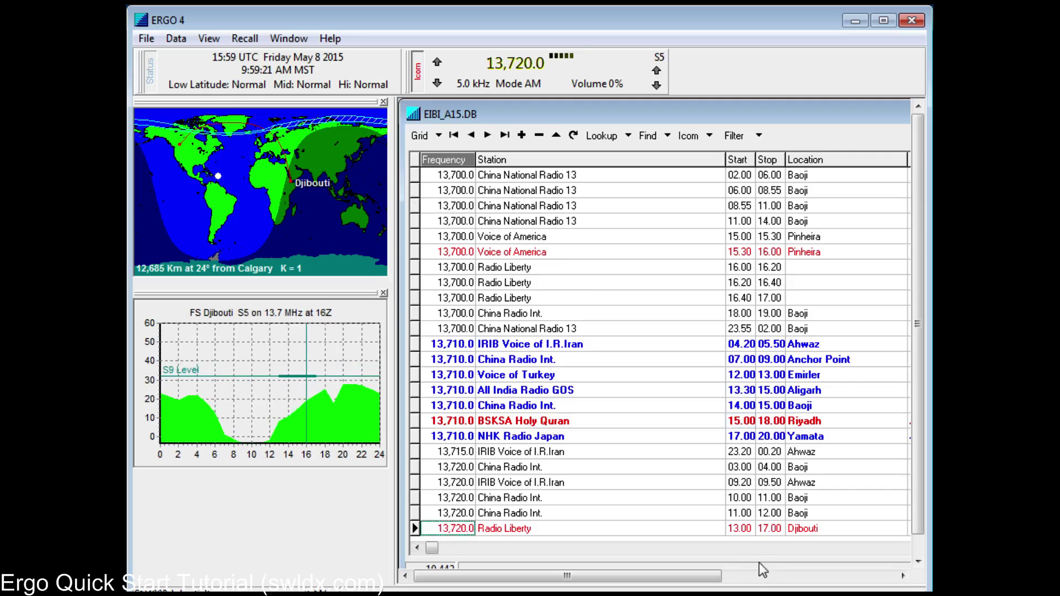
click(461, 419)
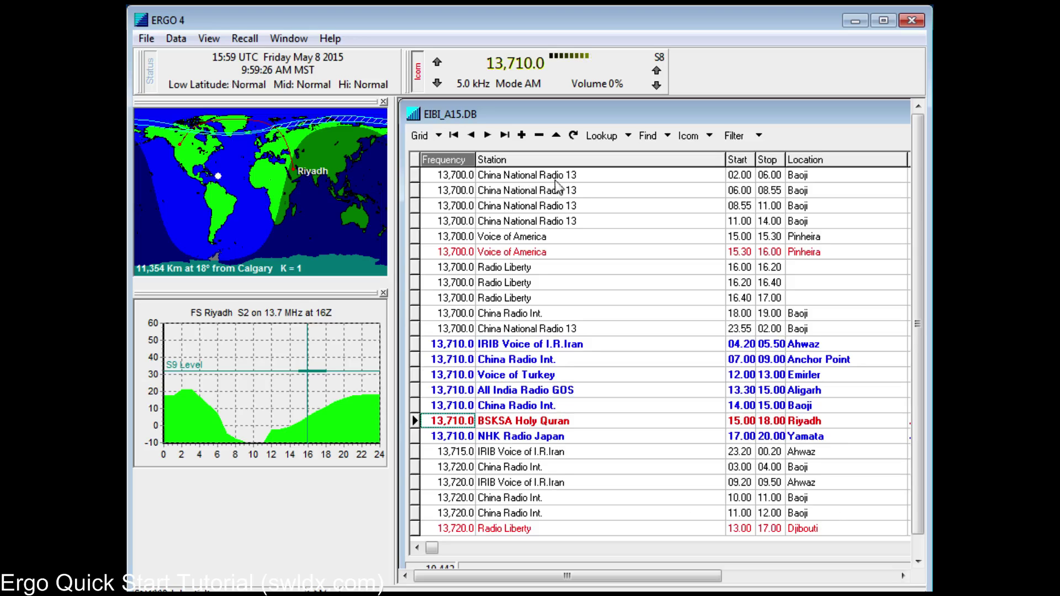
click(559, 223)
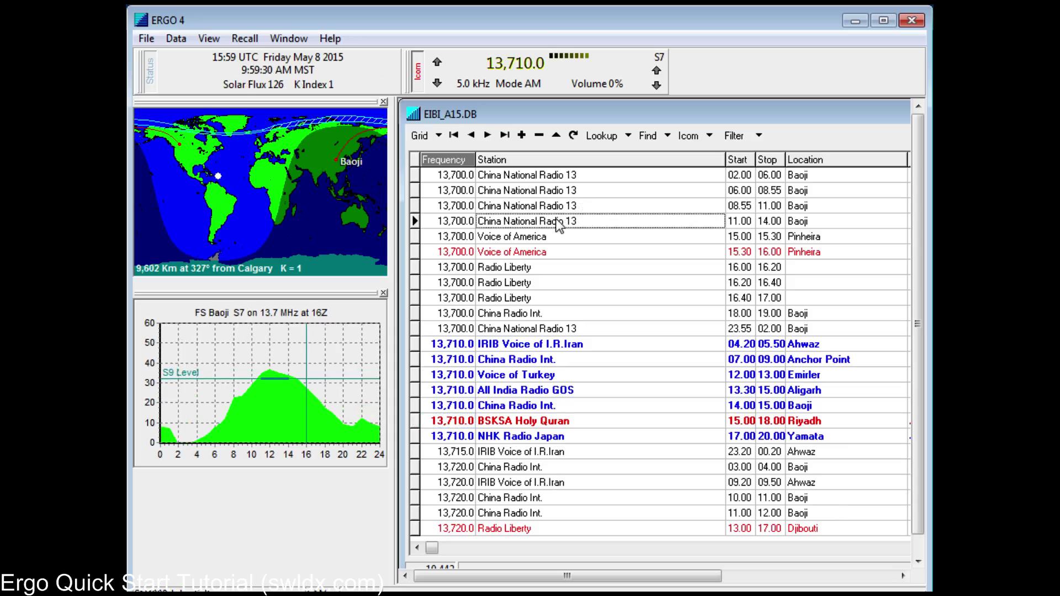
click(528, 471)
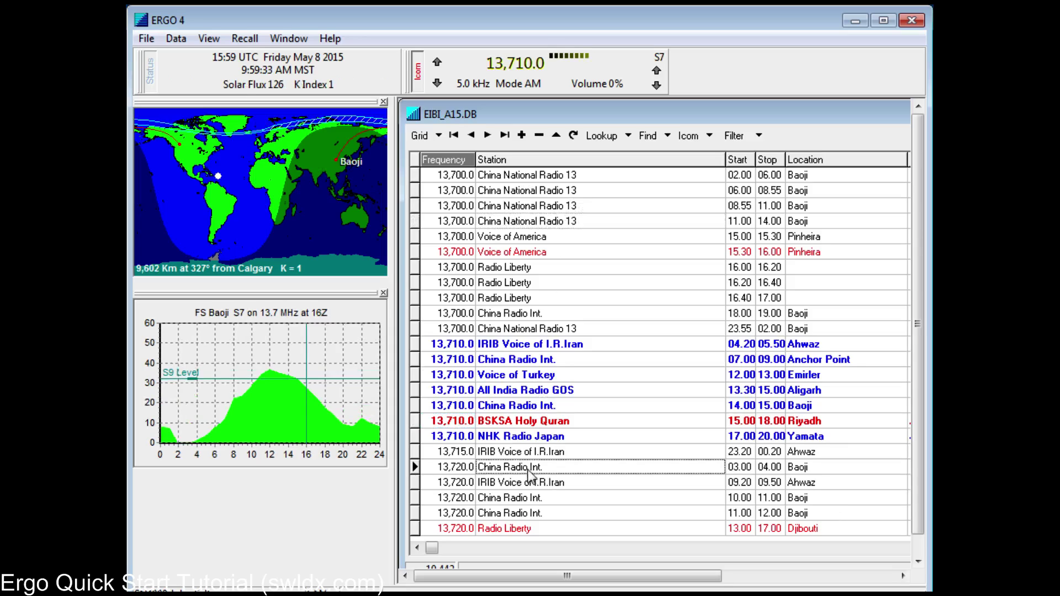
click(433, 422)
Step: Switch the list to tracking and step the receiver from 13,715.0 up to 13,755.0 kHz
click(667, 136)
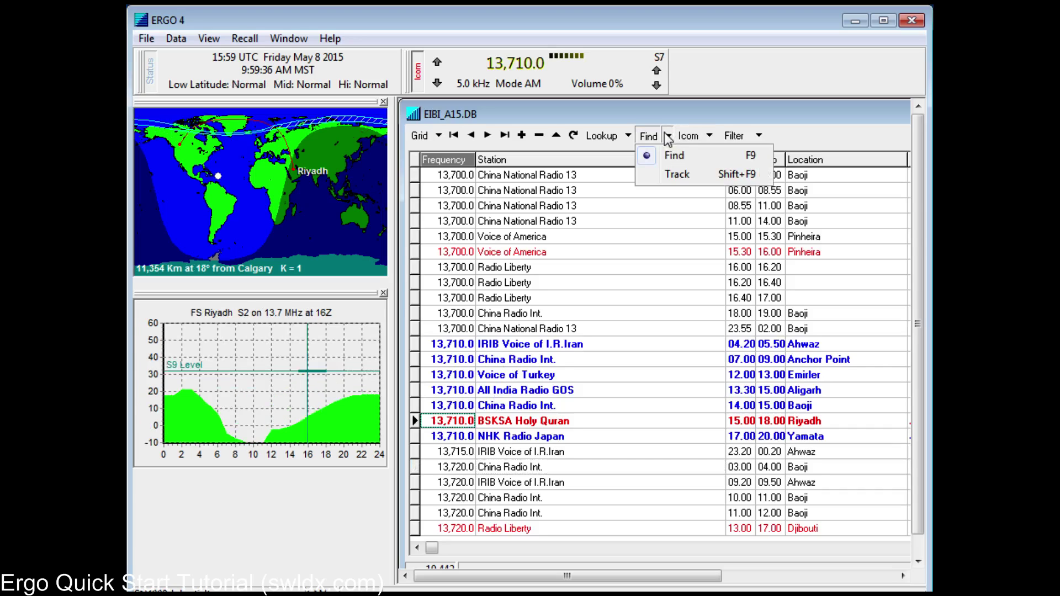
click(669, 174)
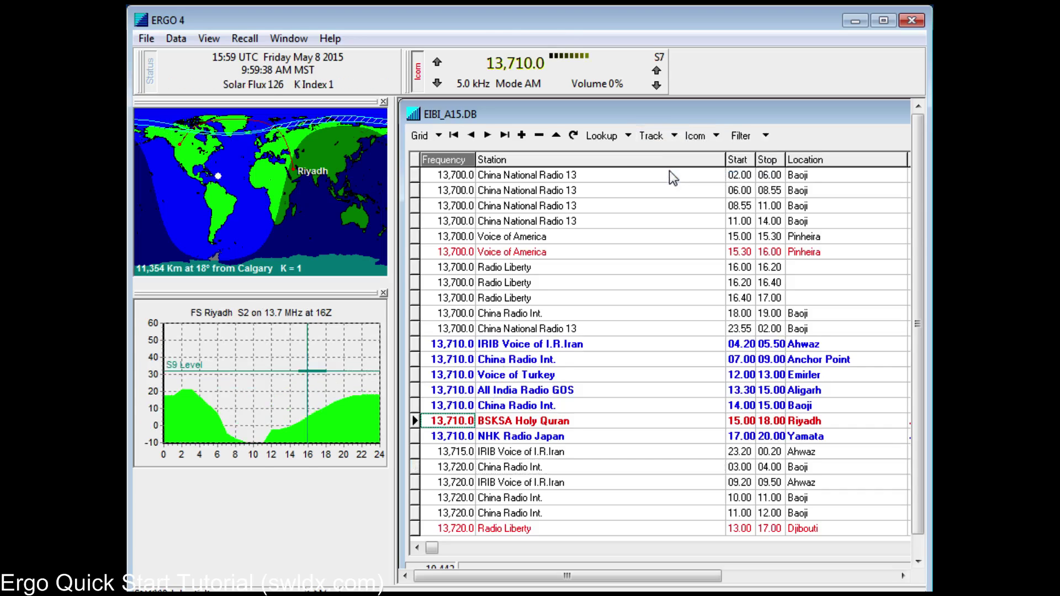
click(437, 62)
click(438, 61)
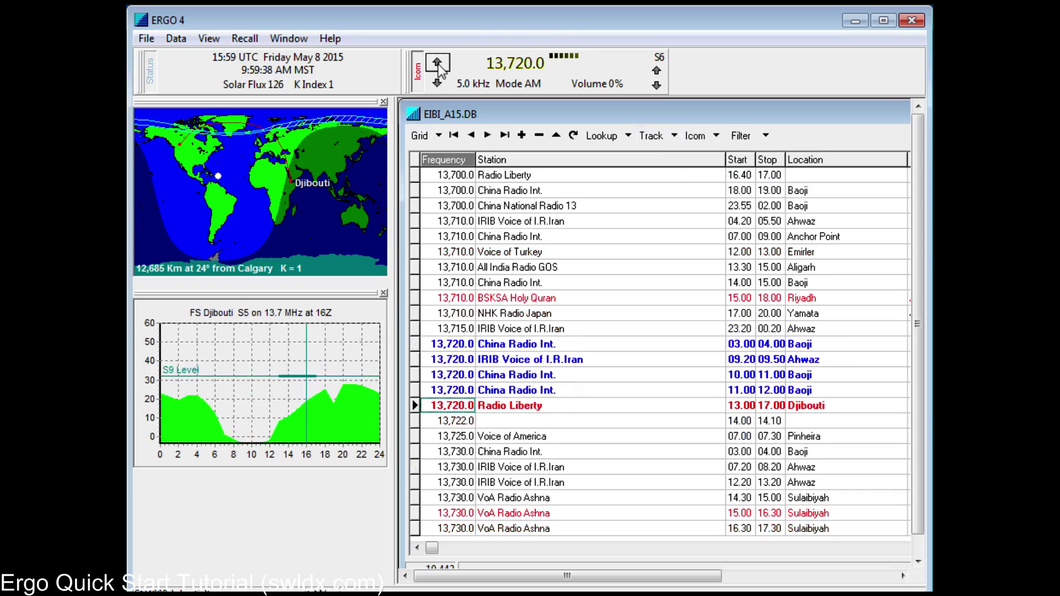
click(438, 62)
click(437, 62)
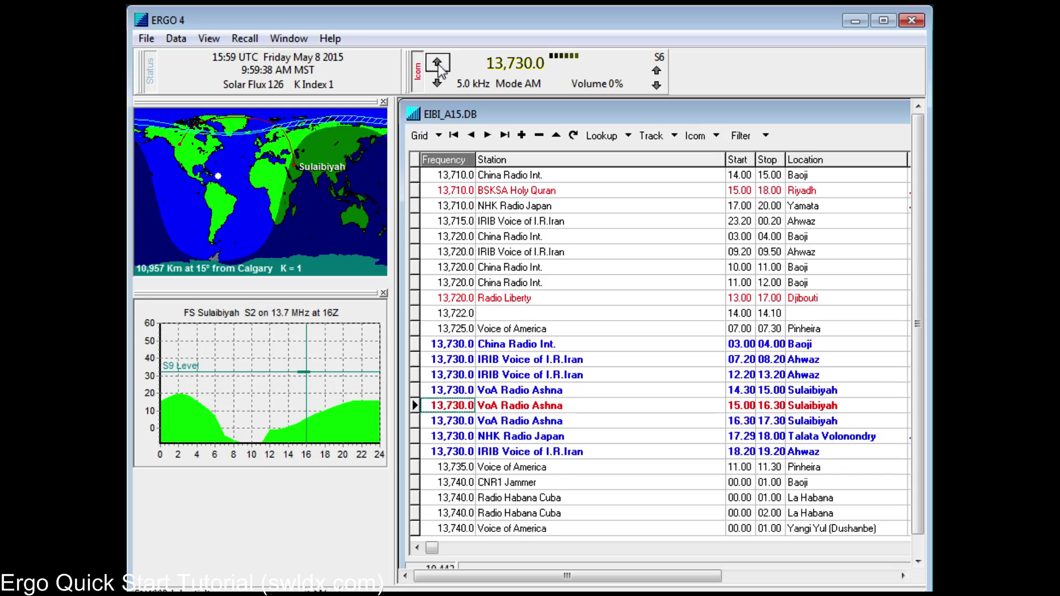
click(437, 61)
click(437, 62)
click(437, 62)
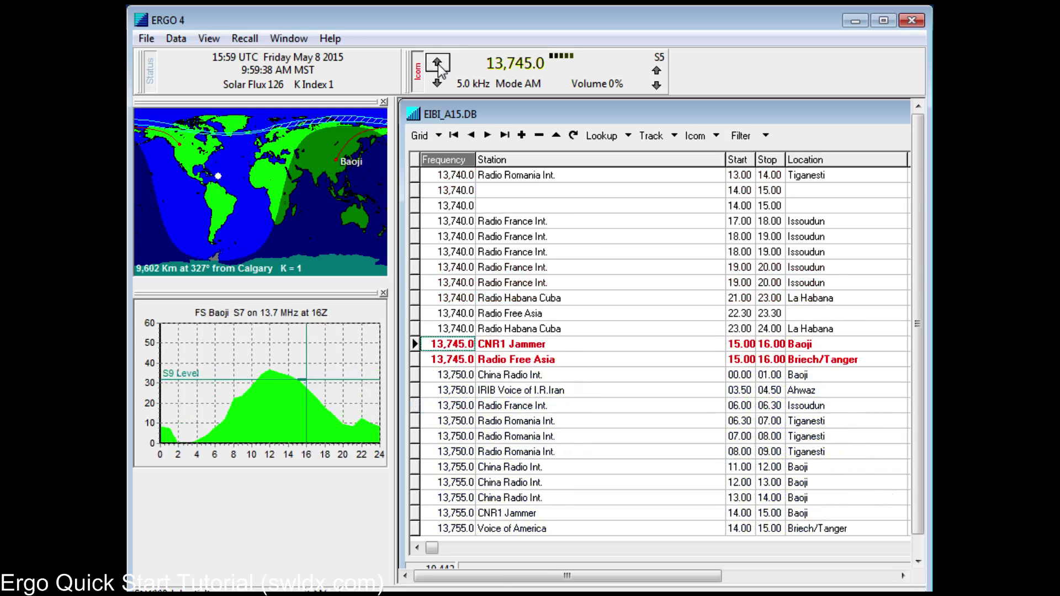
click(437, 61)
click(438, 62)
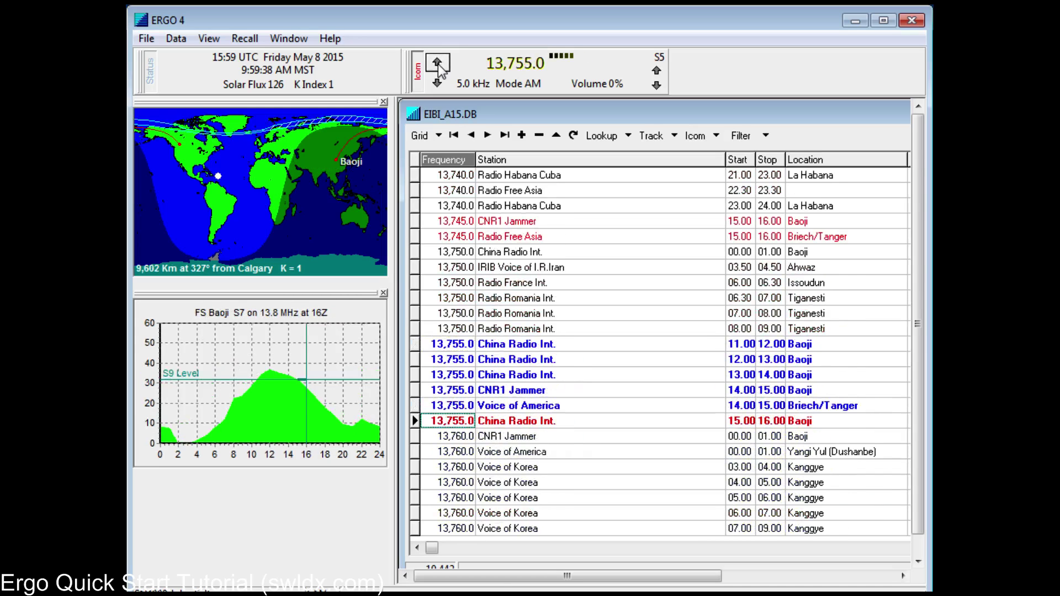
Step: Apply the What's on Now? filter, then turn it off again
click(767, 135)
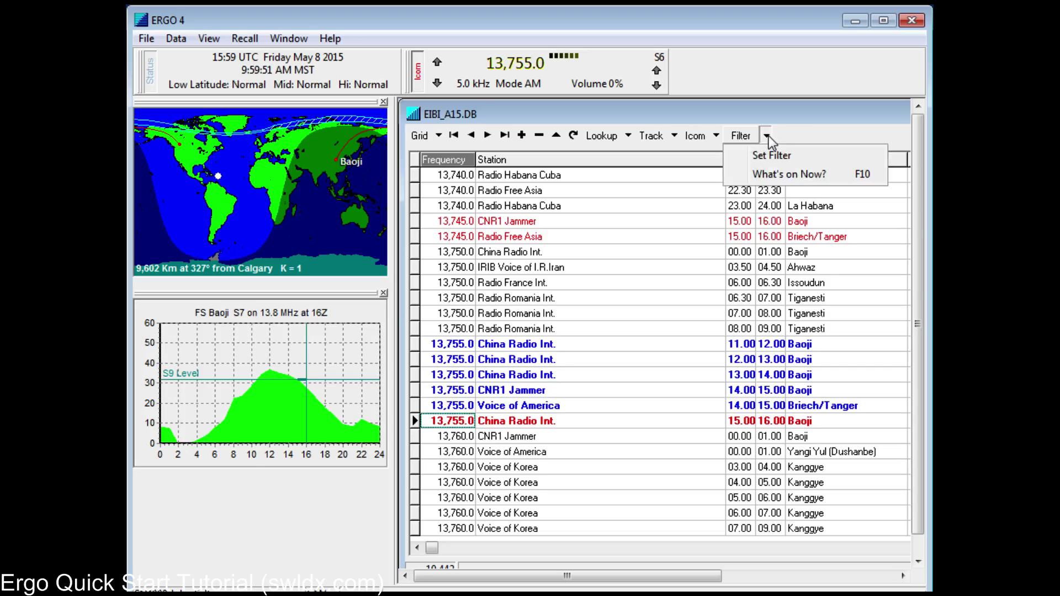
click(778, 175)
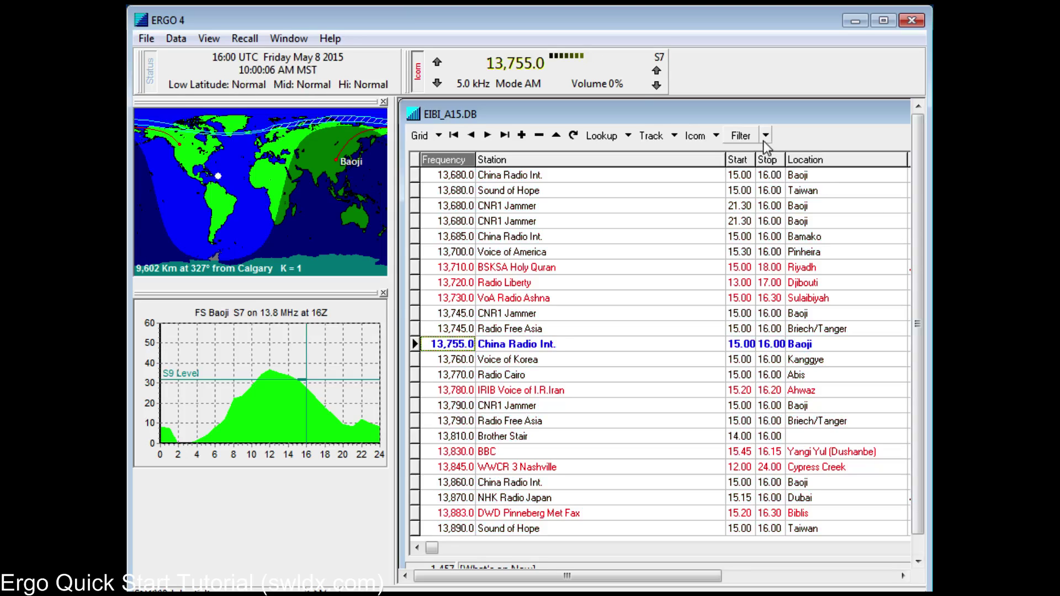
click(767, 136)
click(790, 174)
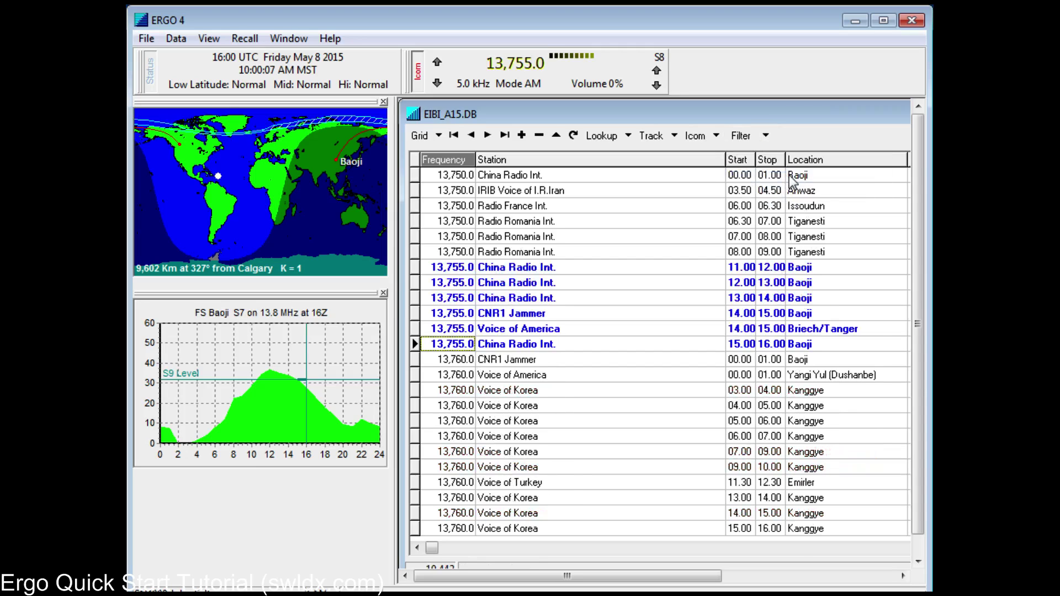
Step: Reapply the What's on Now? filter and change the list mode from Track to Find
click(766, 136)
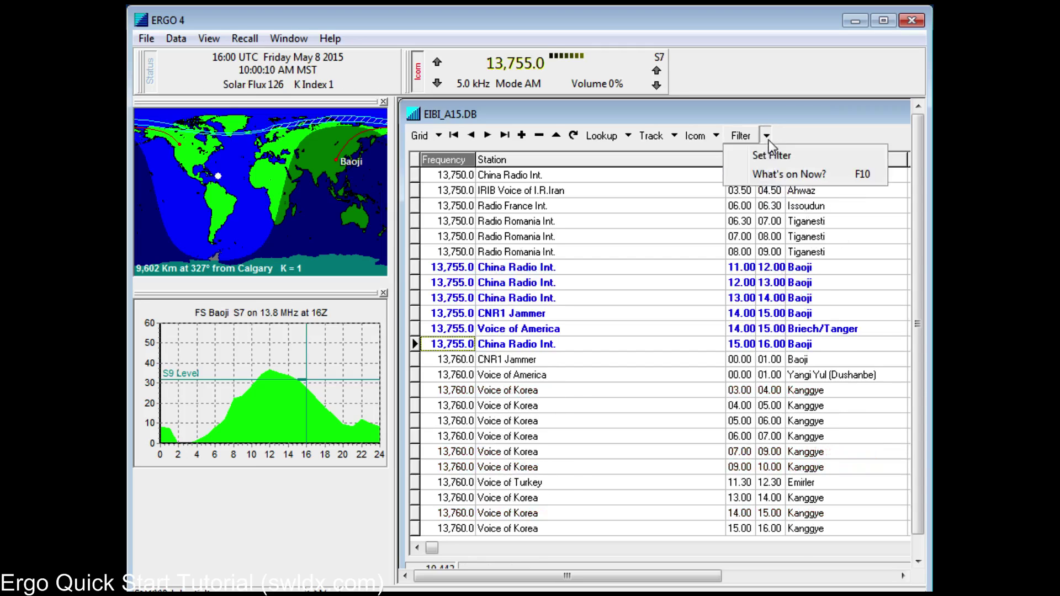
click(773, 174)
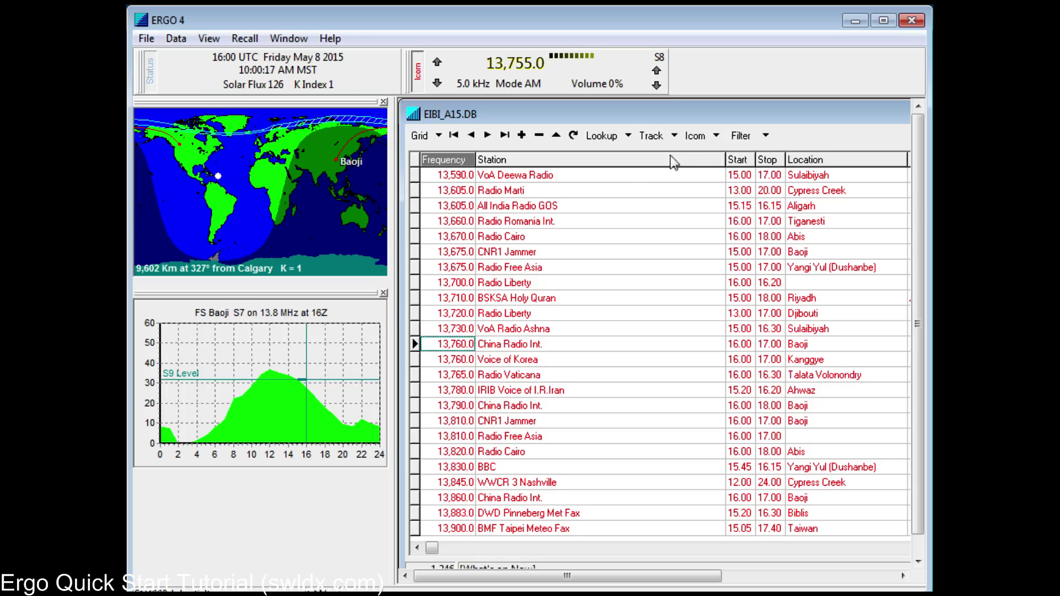
click(675, 136)
click(697, 148)
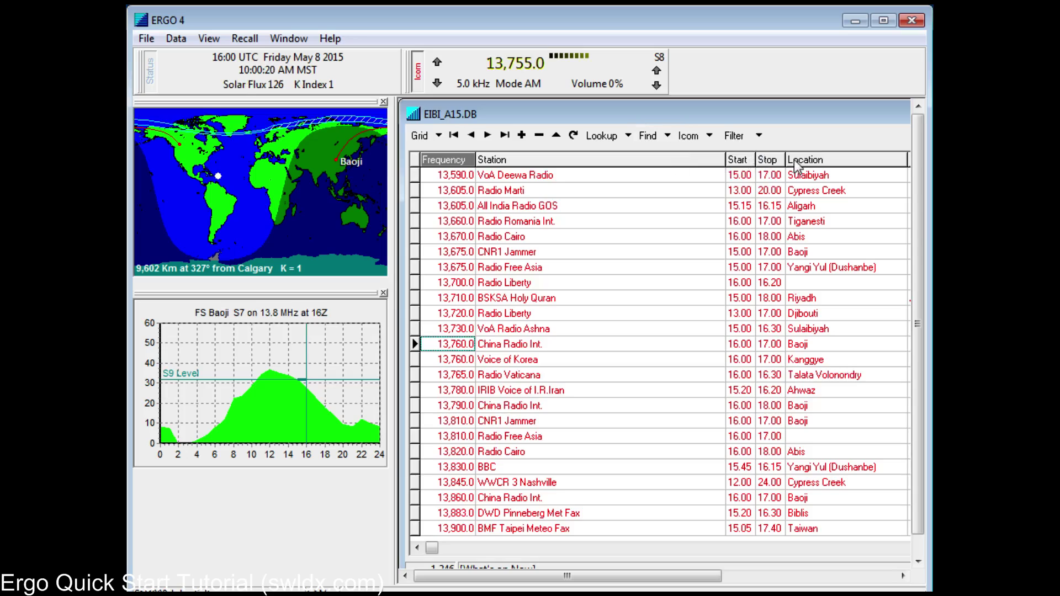
Step: Clear all filters, then open Set Filter and browse the Station name choices
click(760, 137)
click(762, 192)
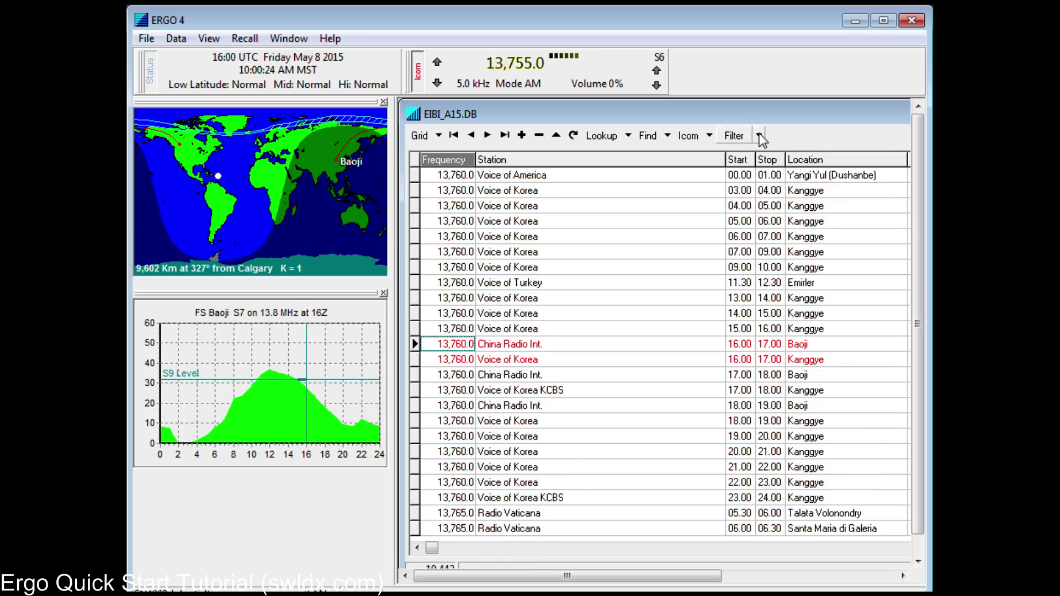
click(760, 136)
click(762, 156)
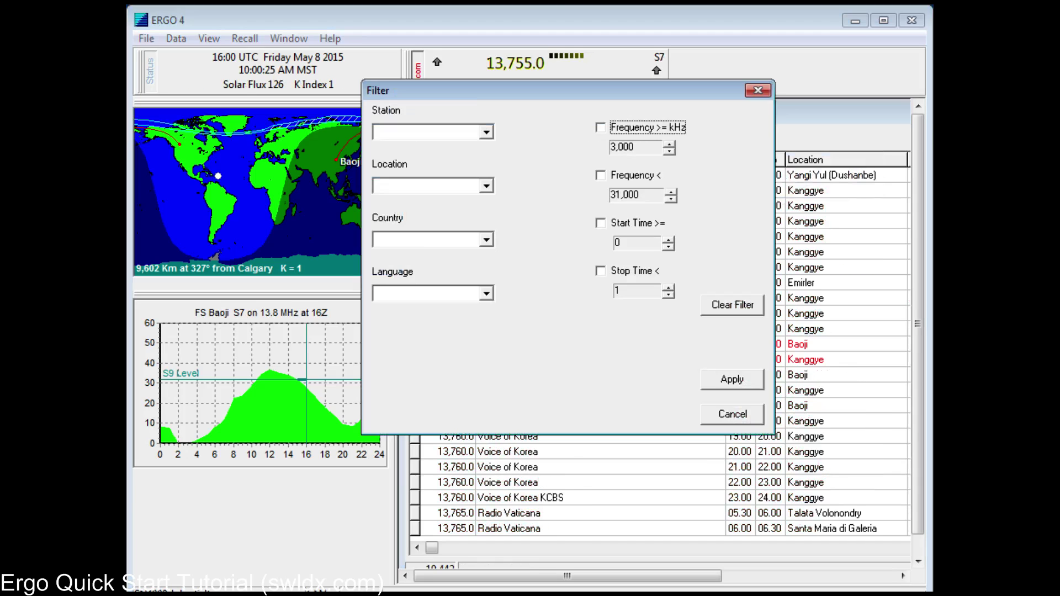
click(485, 132)
click(486, 132)
key(alt+Down)
scroll(428, 187, down, 15)
click(486, 185)
Step: Browse the Location, Country and Language choices without picking any, then cancel the dialog
click(486, 186)
scroll(428, 246, down, 15)
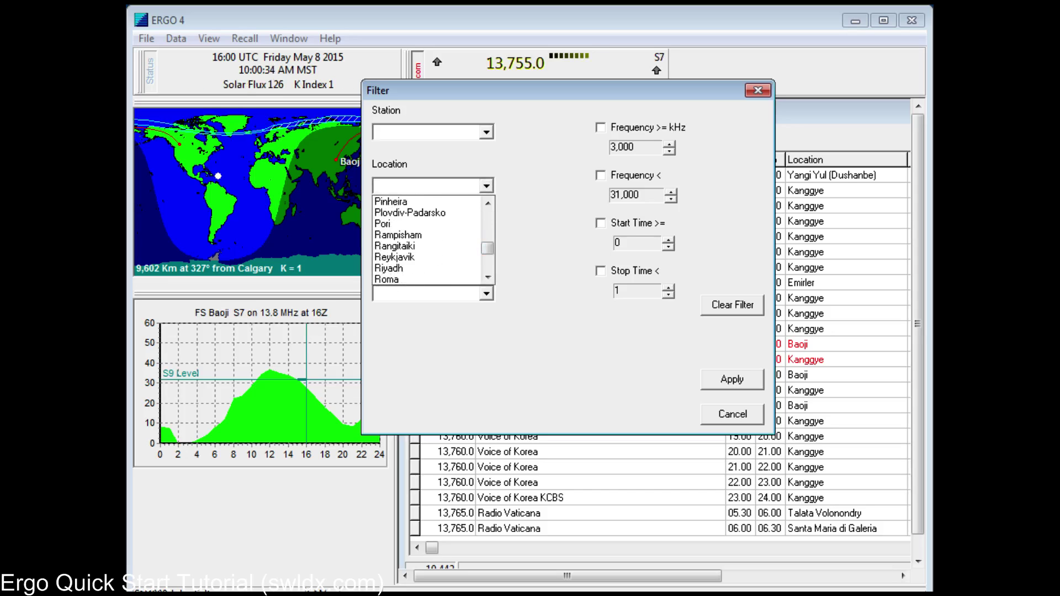
key(Escape)
key(Tab)
key(alt+Down)
key(Escape)
key(Tab)
key(alt+Down)
key(Escape)
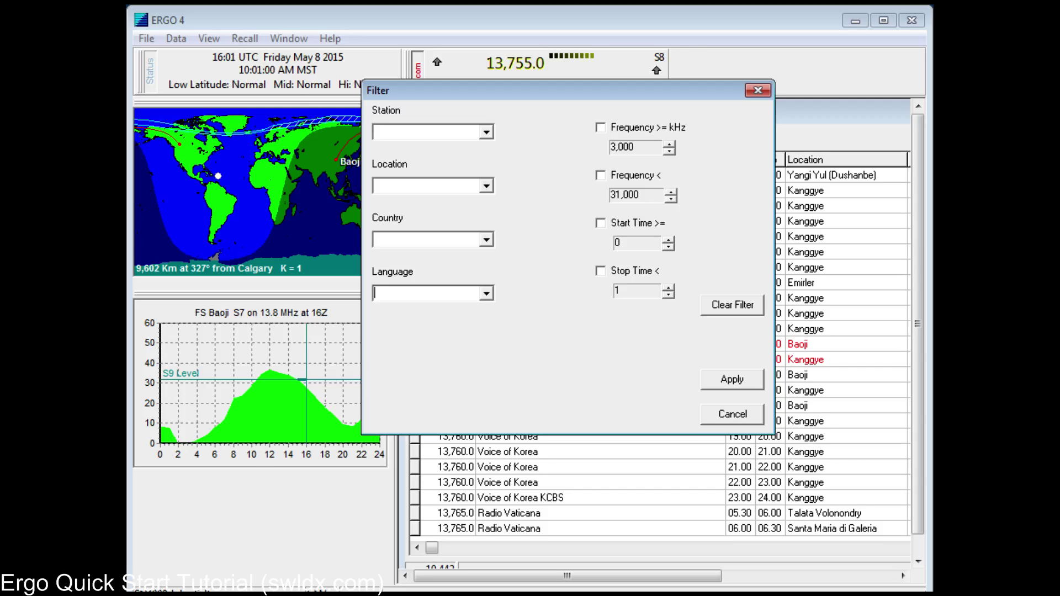
click(750, 415)
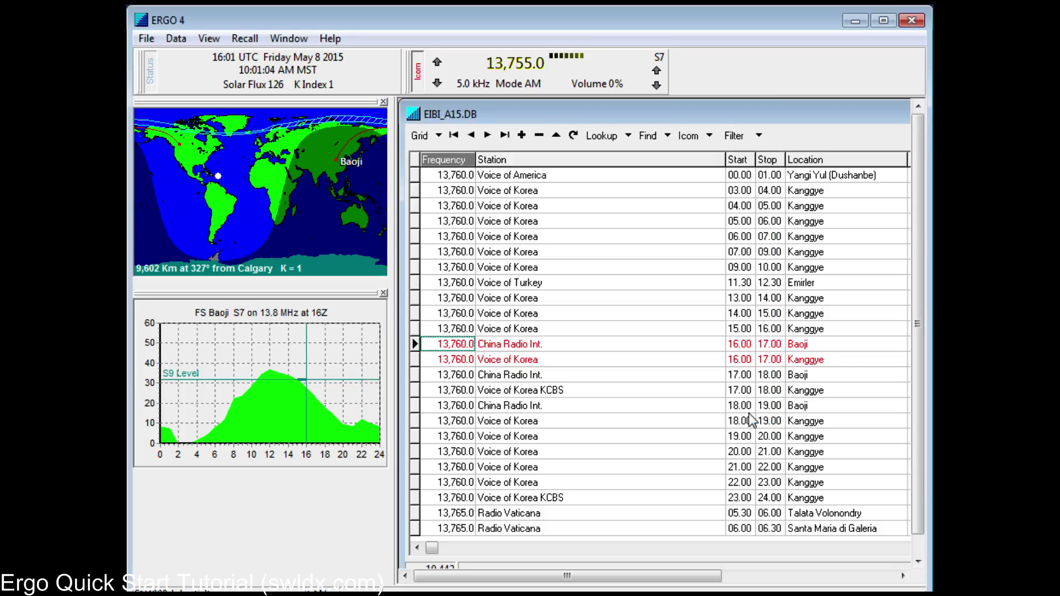
click(209, 38)
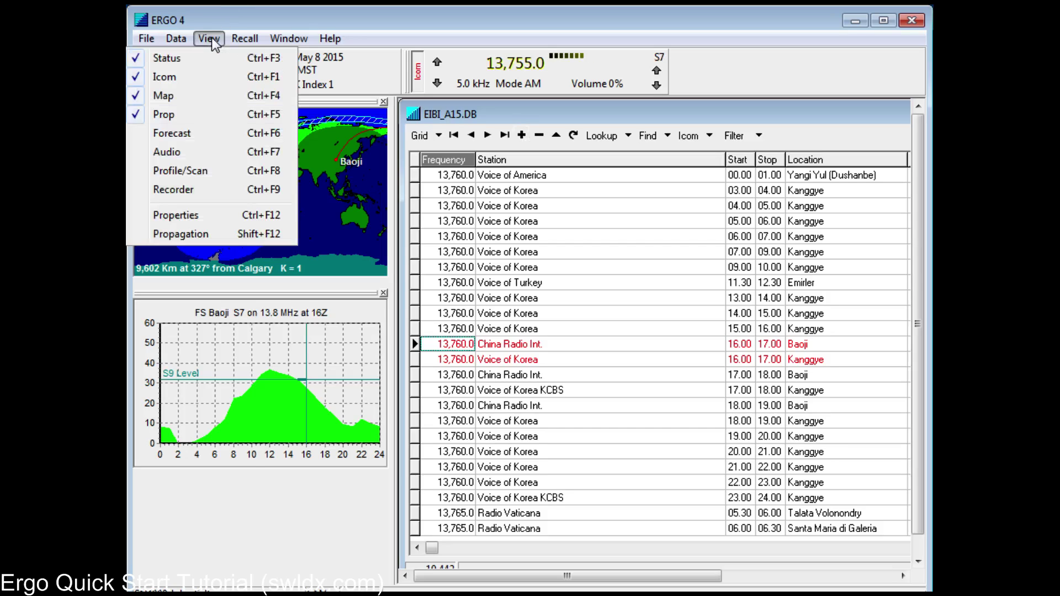
click(214, 214)
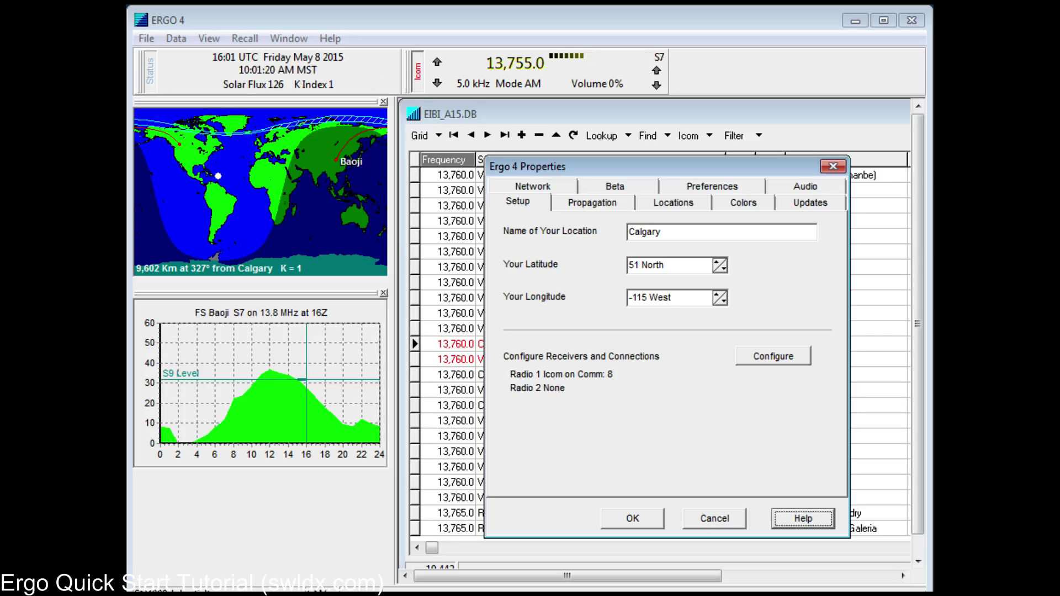
click(714, 519)
click(220, 37)
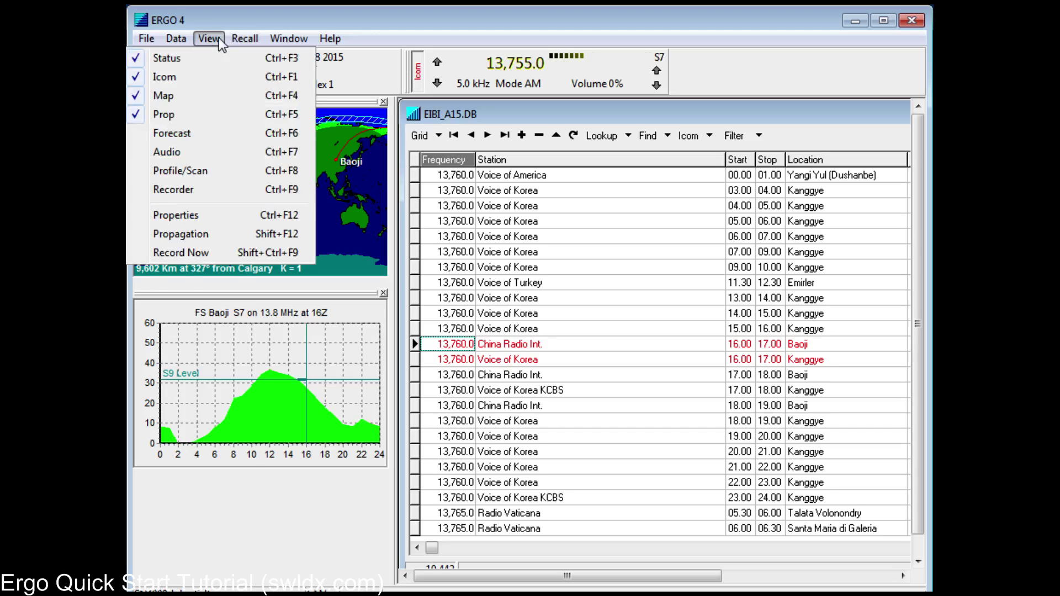
click(291, 18)
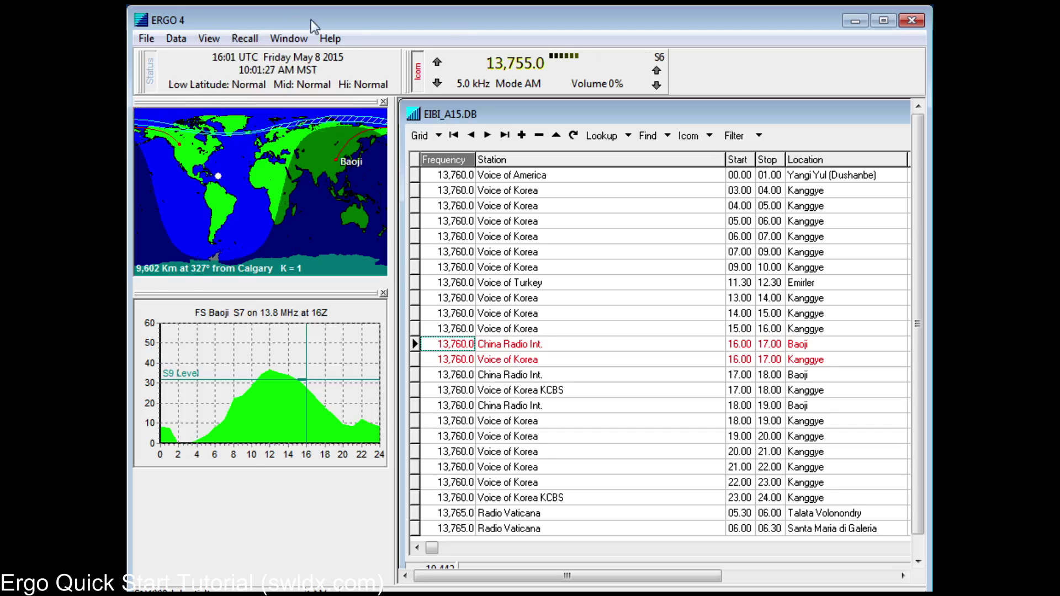
click(244, 37)
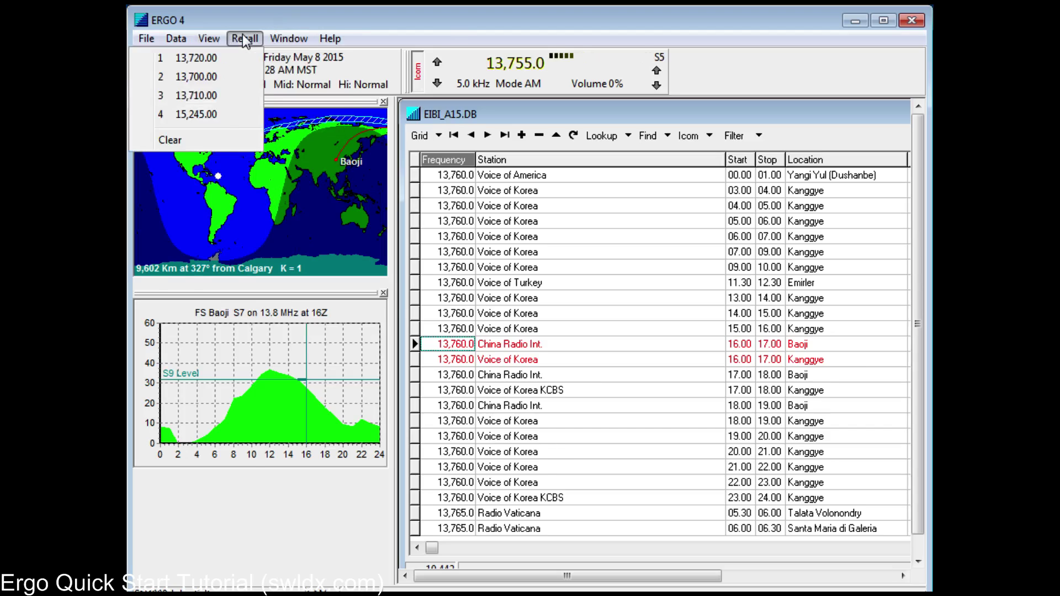
click(331, 38)
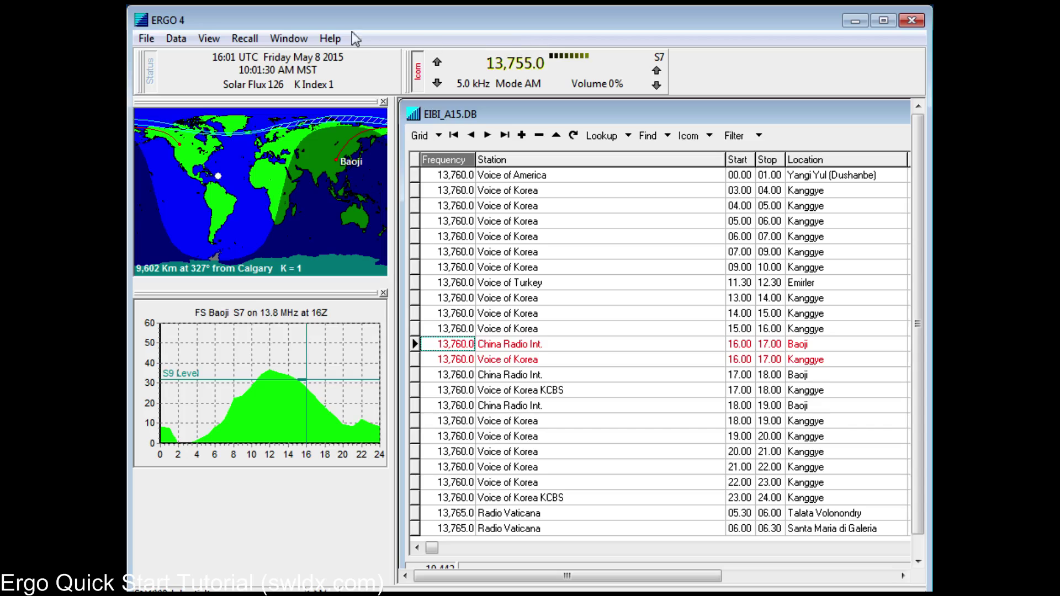
click(209, 38)
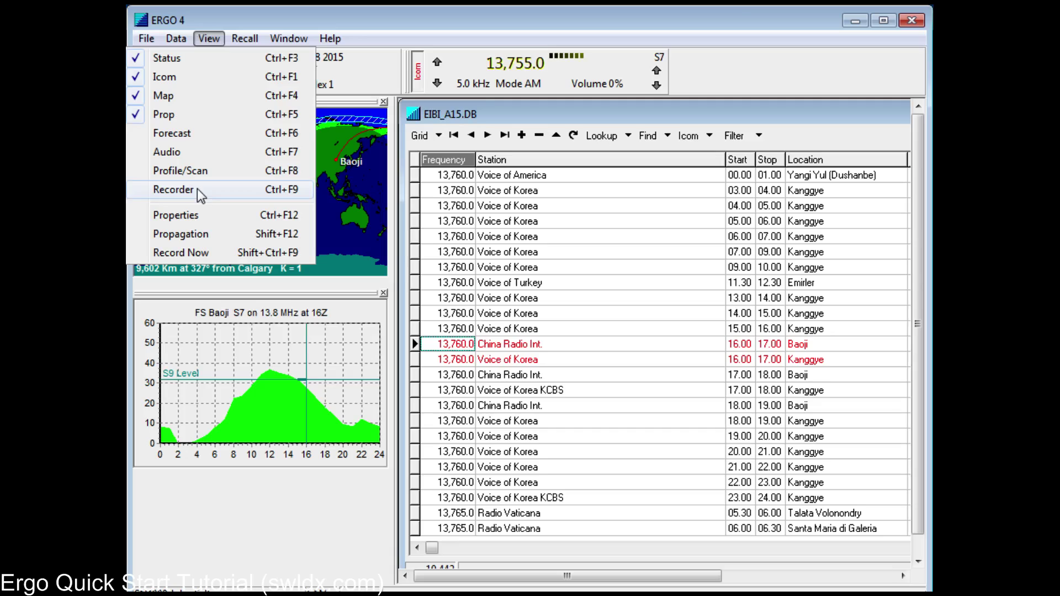
click(714, 13)
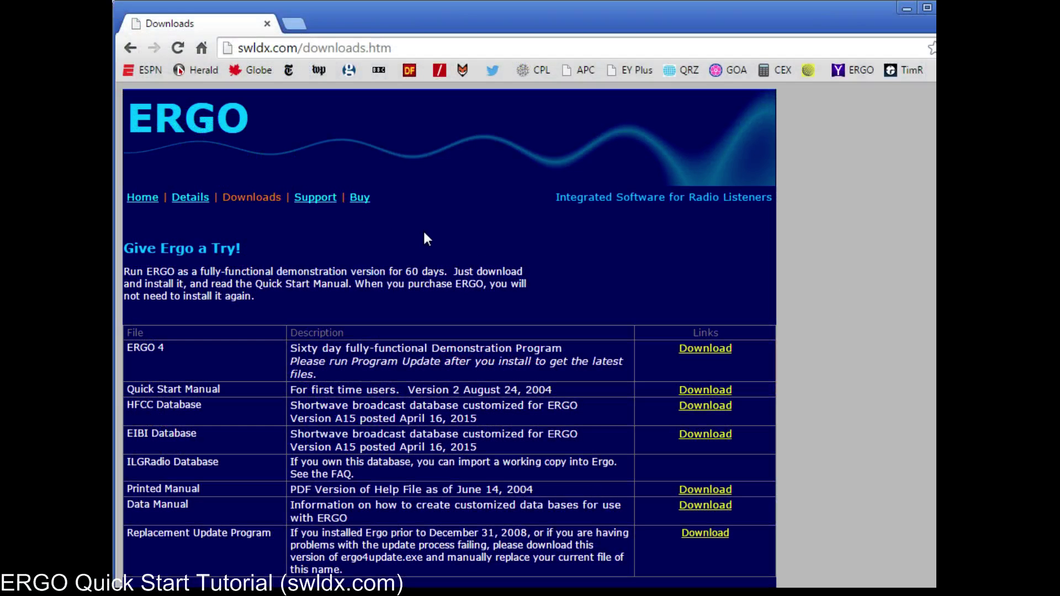
Step: Visit the swldx.com Support page twice, returning to the Home page each time
click(315, 198)
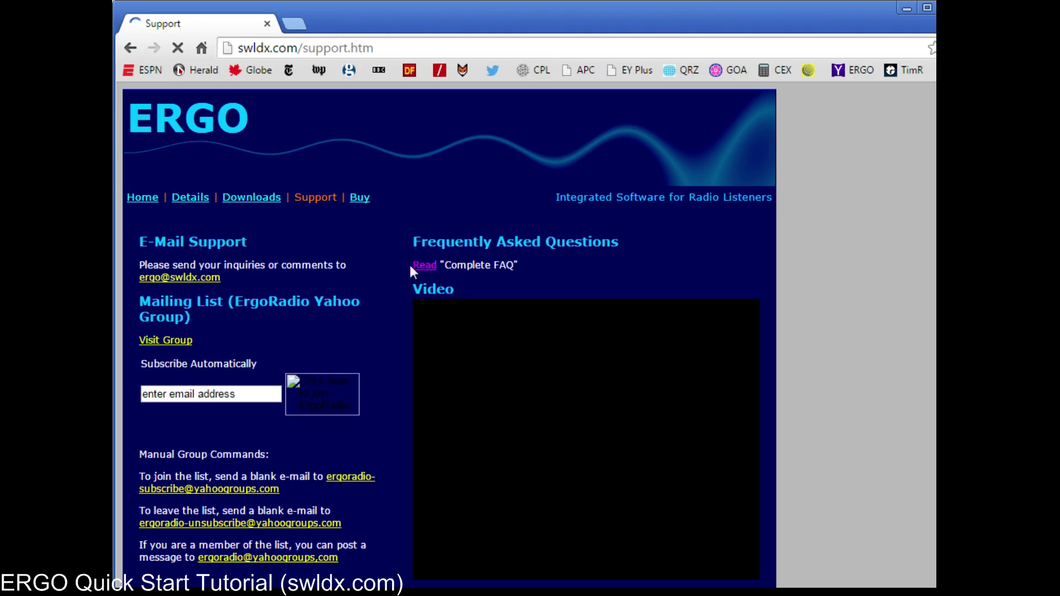
click(141, 197)
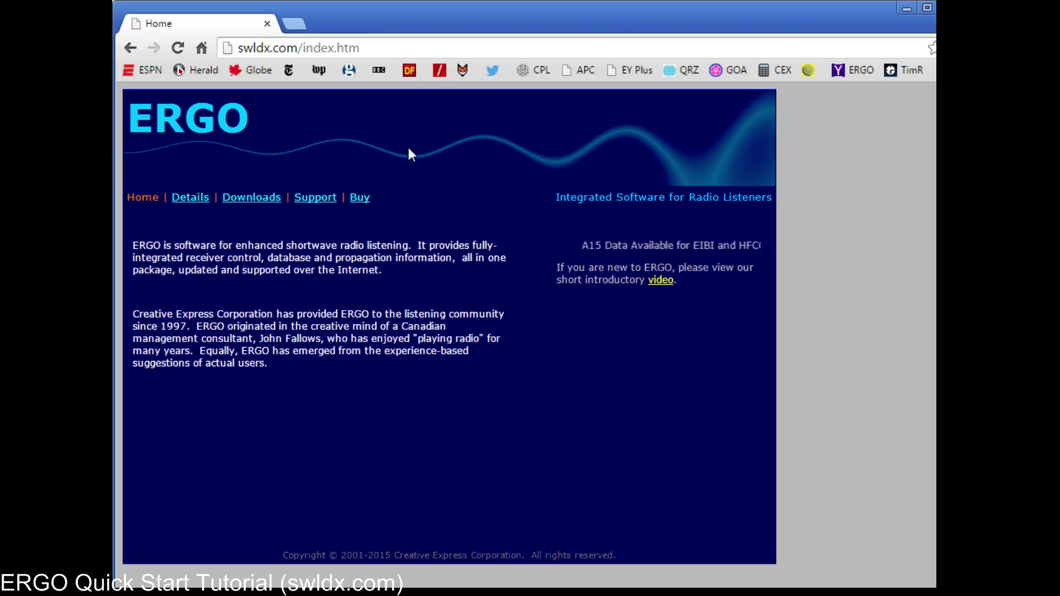
click(315, 198)
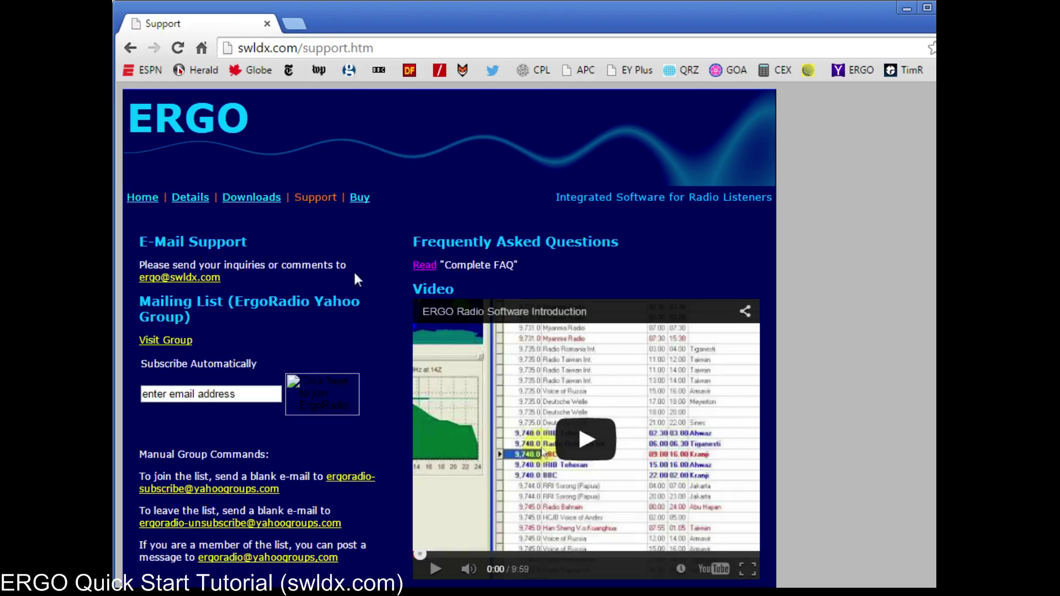
click(141, 198)
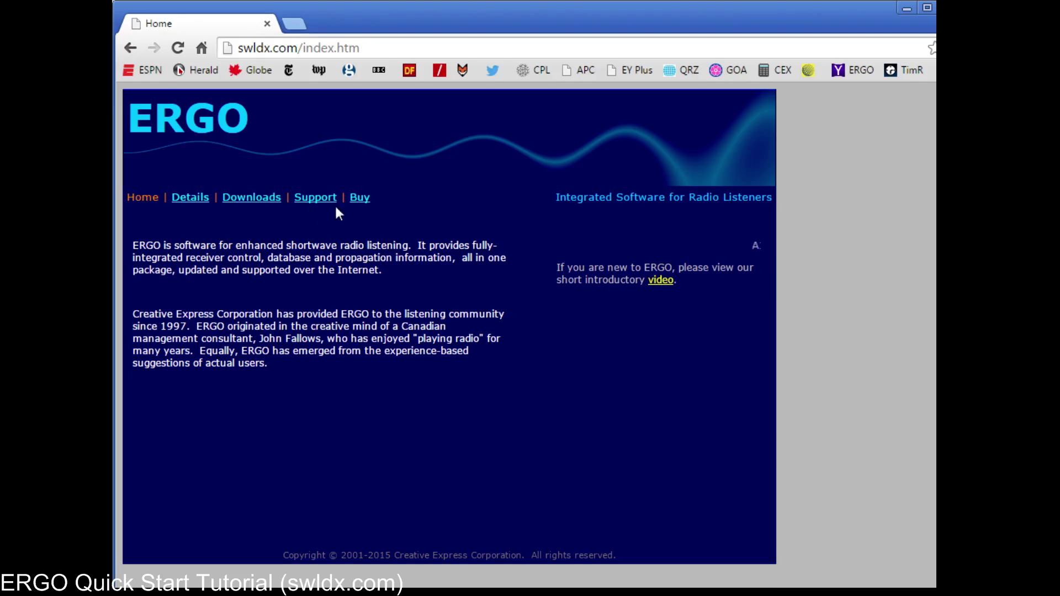